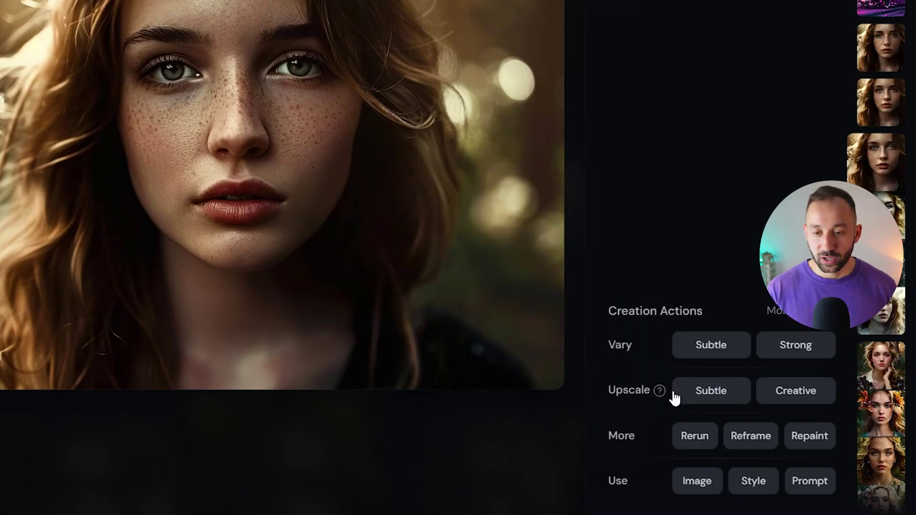
Switch to Ideogram, upload the woman's portrait and choose to upscale it
mouse_move(661, 397)
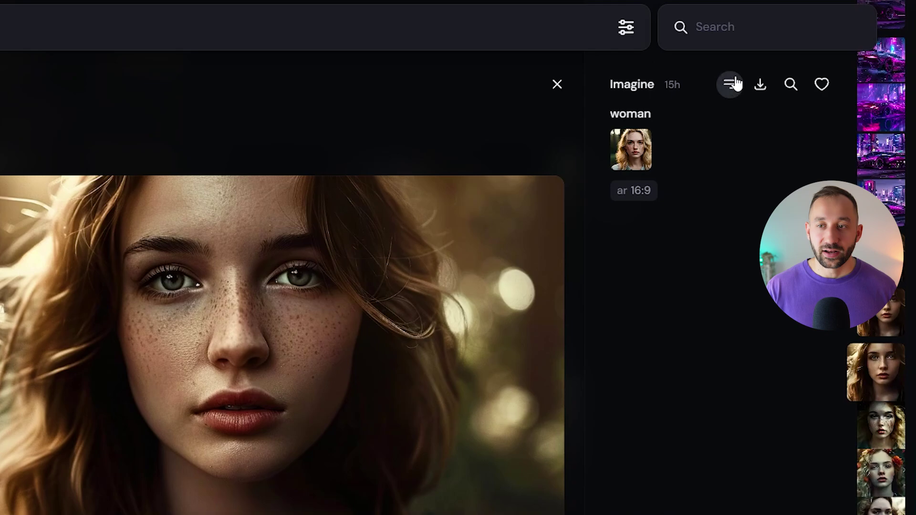
click(759, 98)
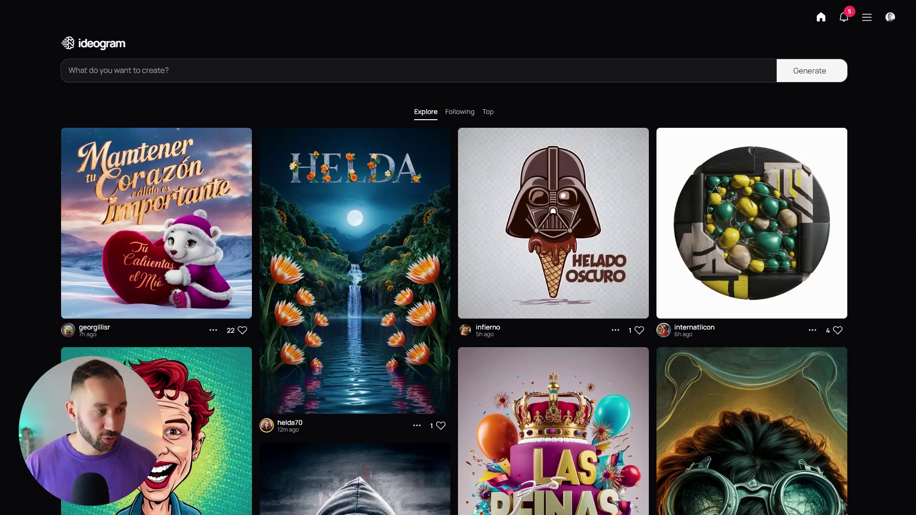
click(515, 67)
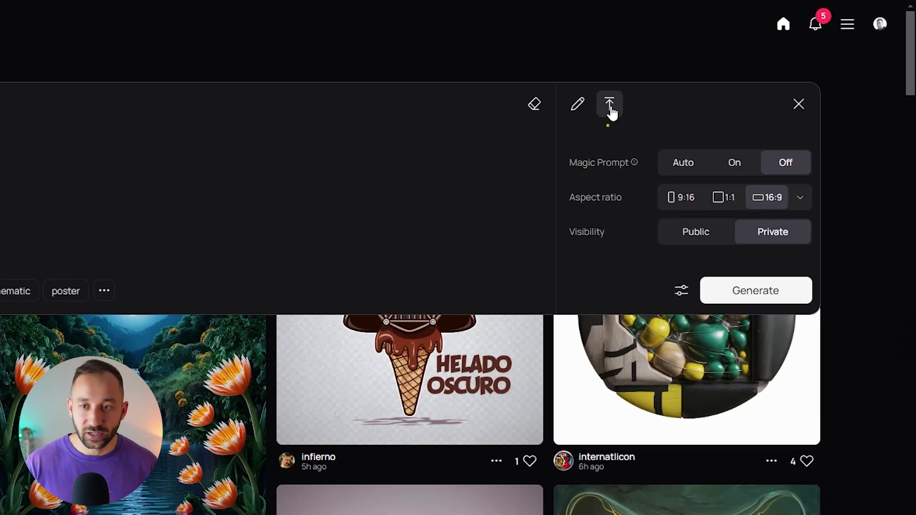
click(629, 100)
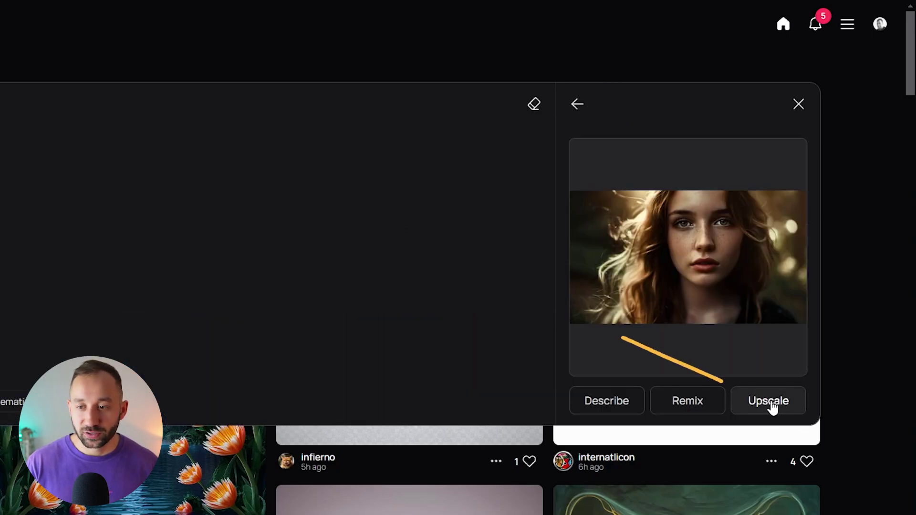
click(772, 405)
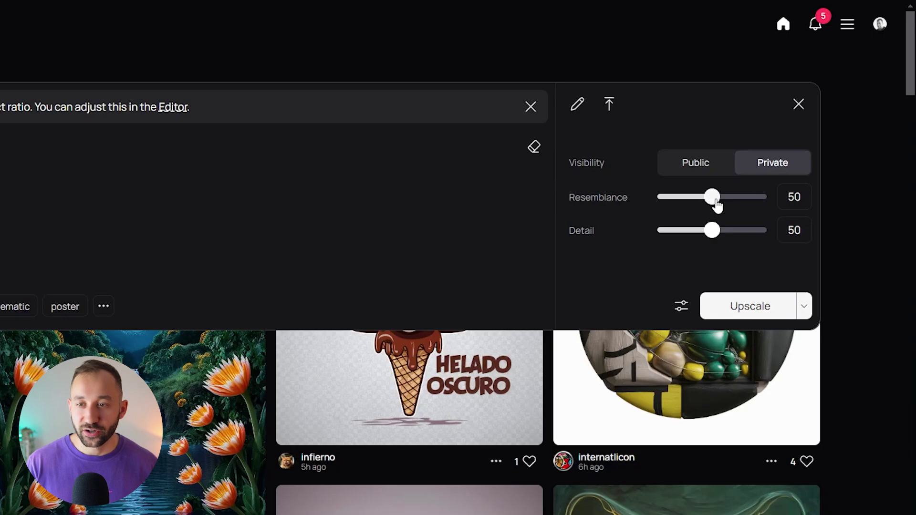
Set the upscale's Resemblance and Detail both to 100
drag(724, 206, 774, 208)
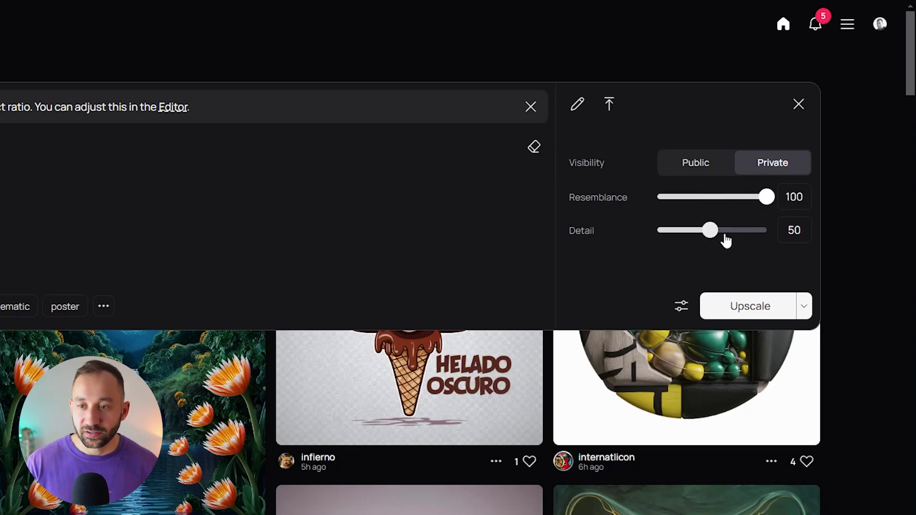
drag(742, 239, 792, 230)
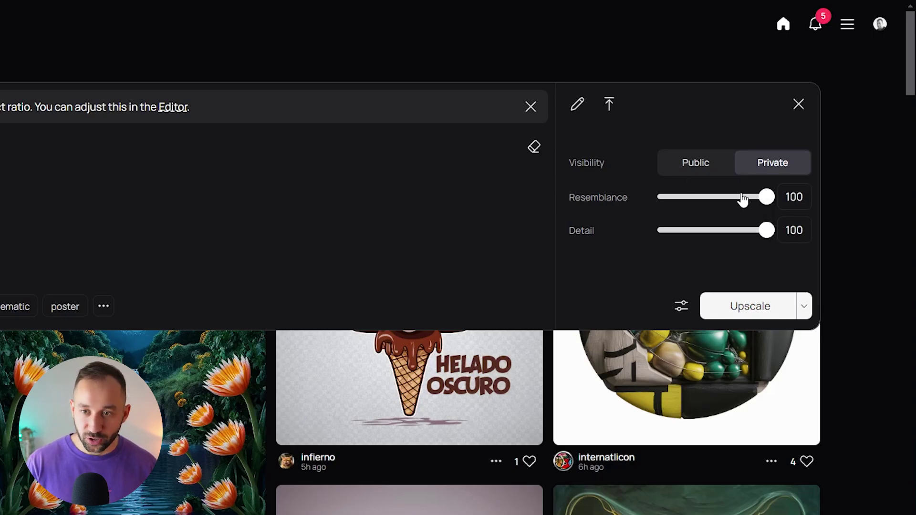
drag(758, 203, 839, 207)
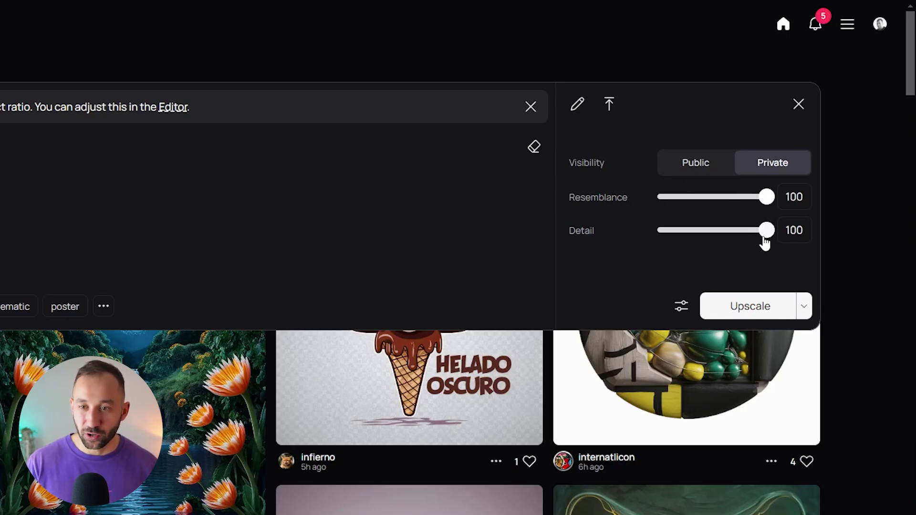
drag(768, 243, 790, 229)
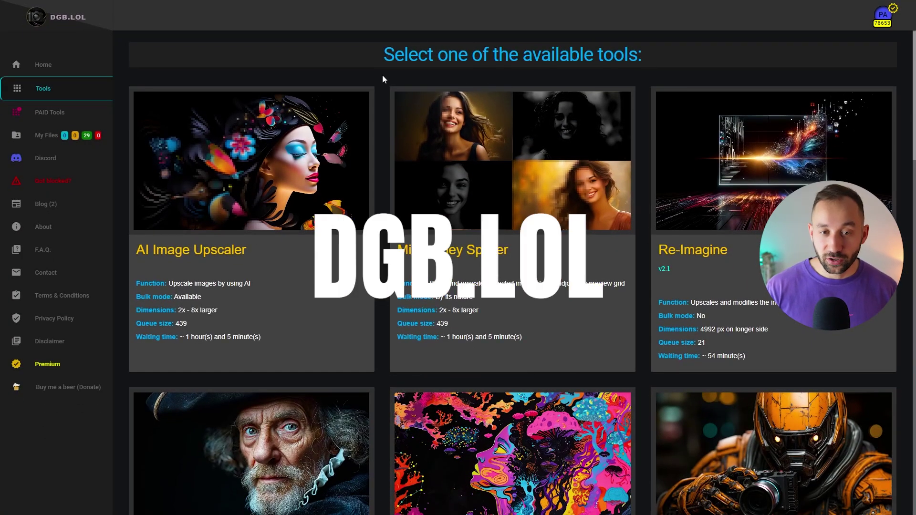
Switch to DGB.LOL, open the AI Retouch tool and upload the portrait image to it
scroll(386, 113, down, 5)
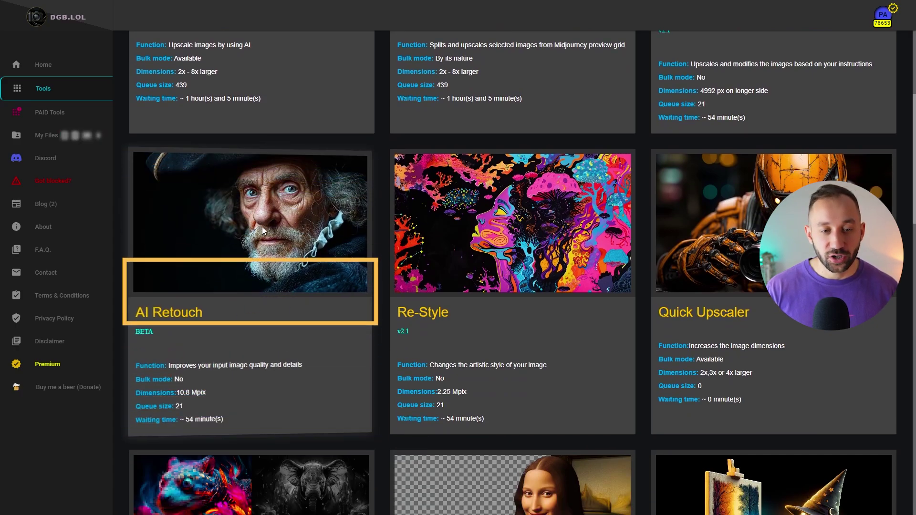
click(268, 227)
drag(782, 295, 363, 286)
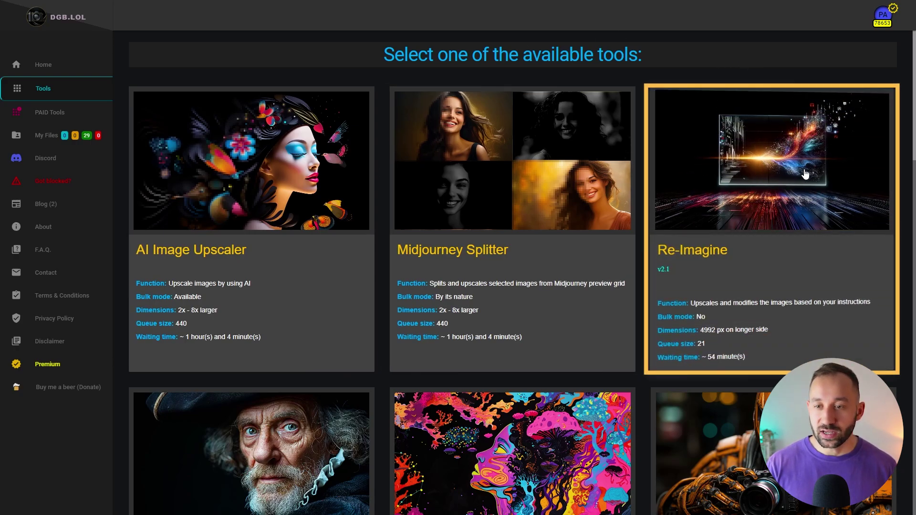
Open the Re-Imagine tool and upload the portrait image to it
click(747, 185)
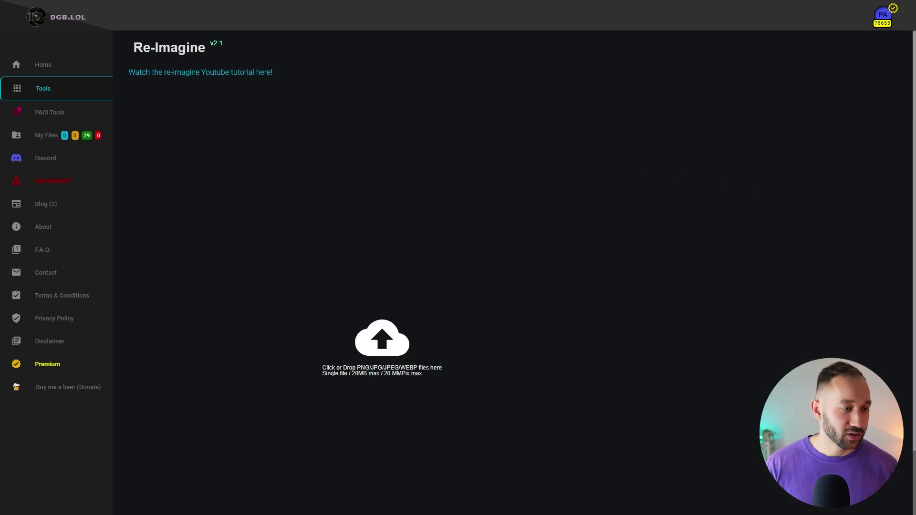
drag(915, 305, 419, 312)
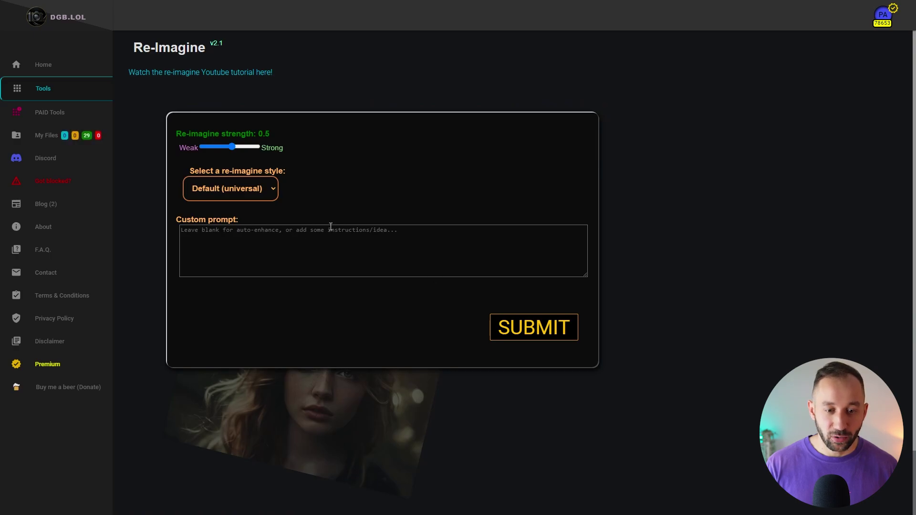
Configure Re-Imagine with the Realistic faces style, strength 0.02 and the custom prompt "beautiful woman"
click(248, 191)
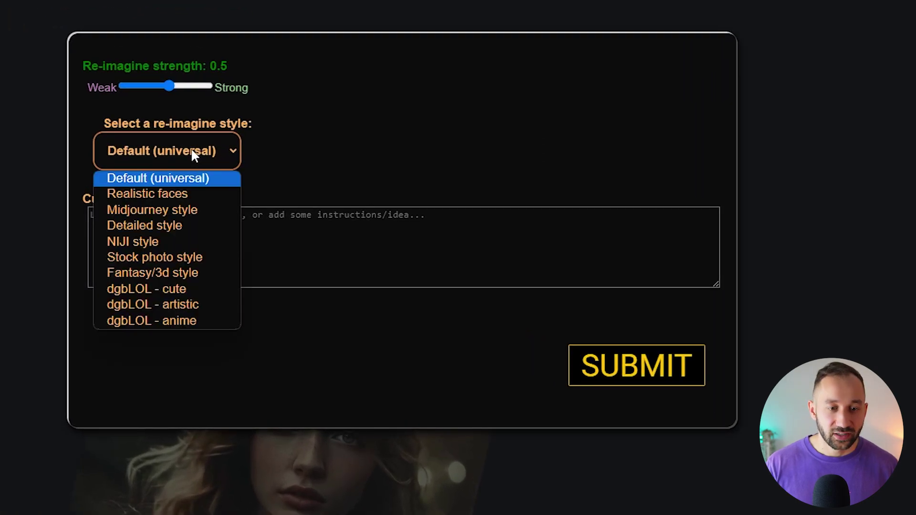
click(174, 194)
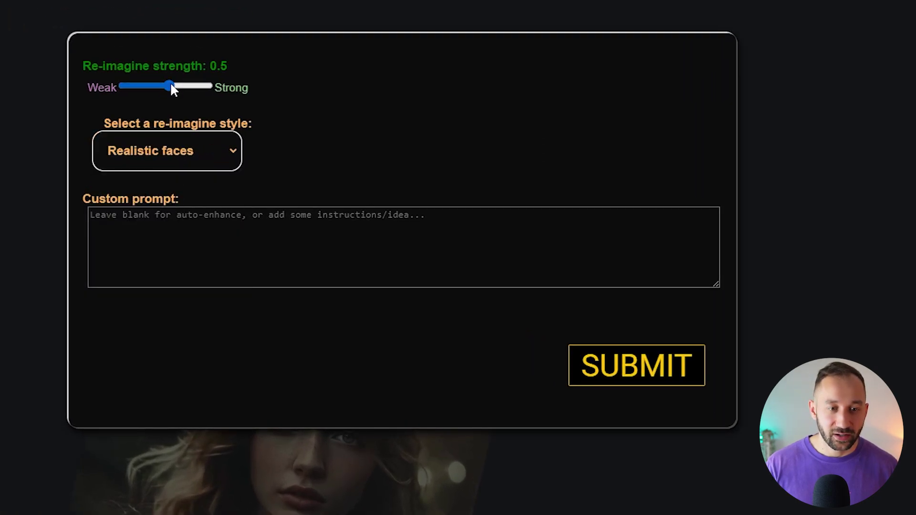
drag(170, 82, 110, 81)
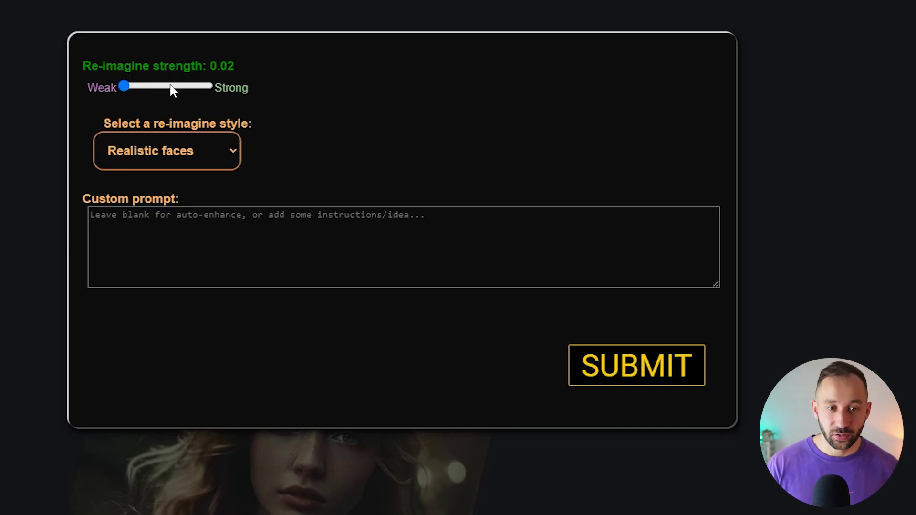
click(142, 229)
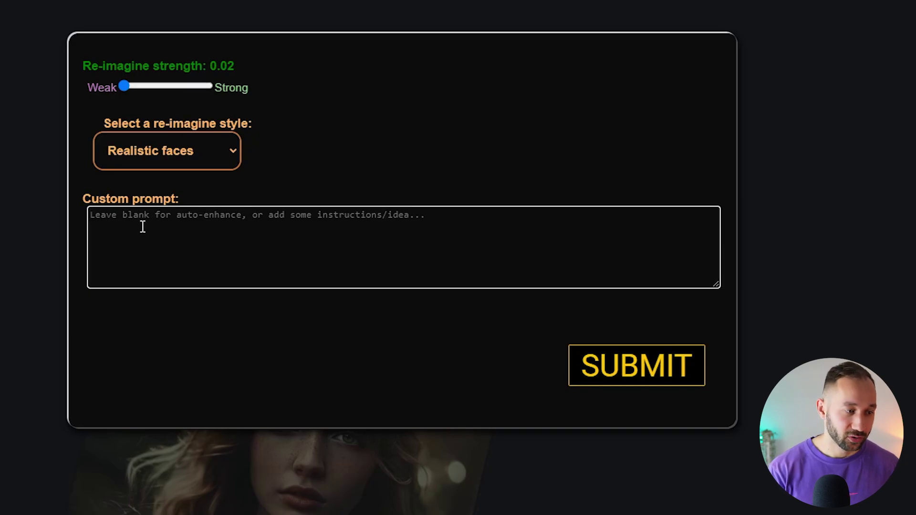
text(b)
key(BackSpace)
text(beautiful woman)
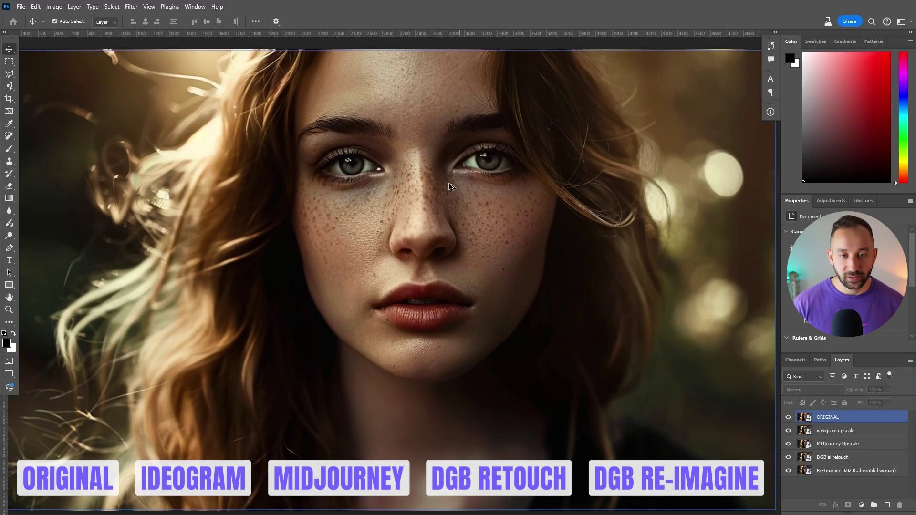
Switch to Photoshop and examine the eyes, eyebrows, hair and freckled skin of the original portrait up close
scroll(443, 177, down, 2)
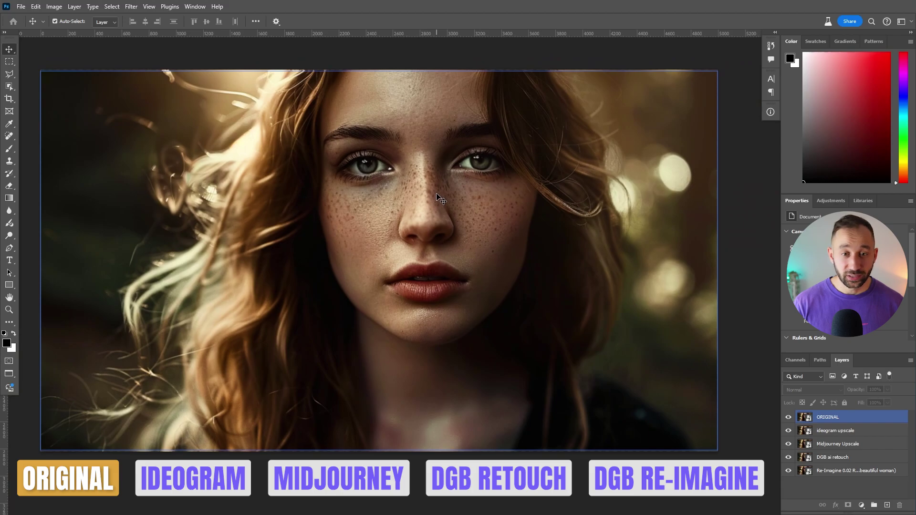
scroll(410, 167, up, 2)
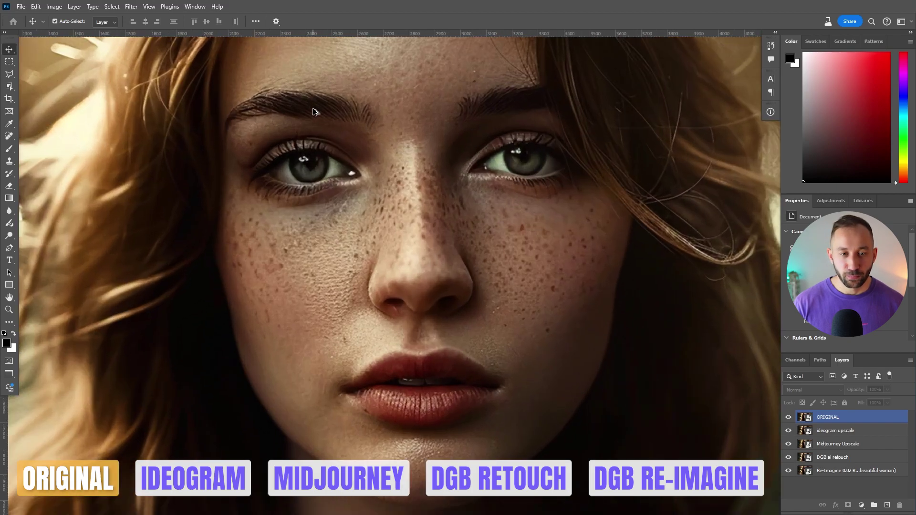
scroll(315, 111, up, 4)
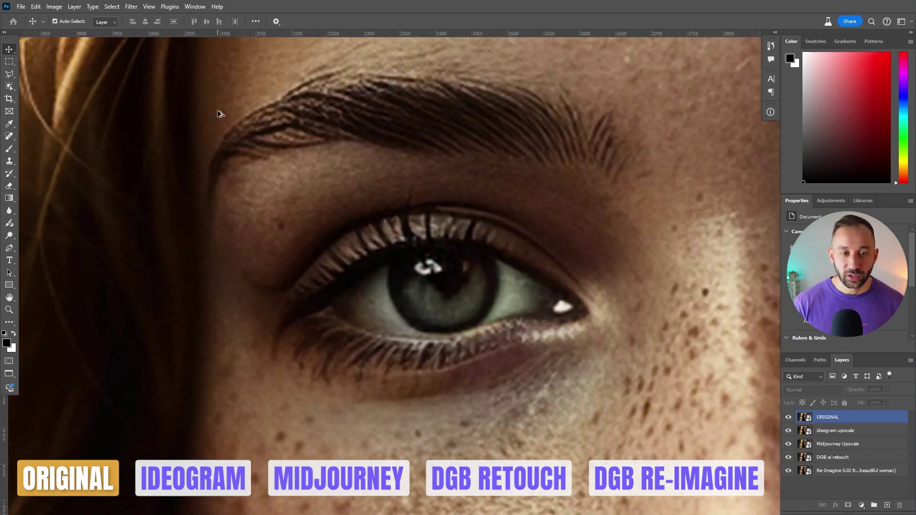
drag(414, 152, 363, 237)
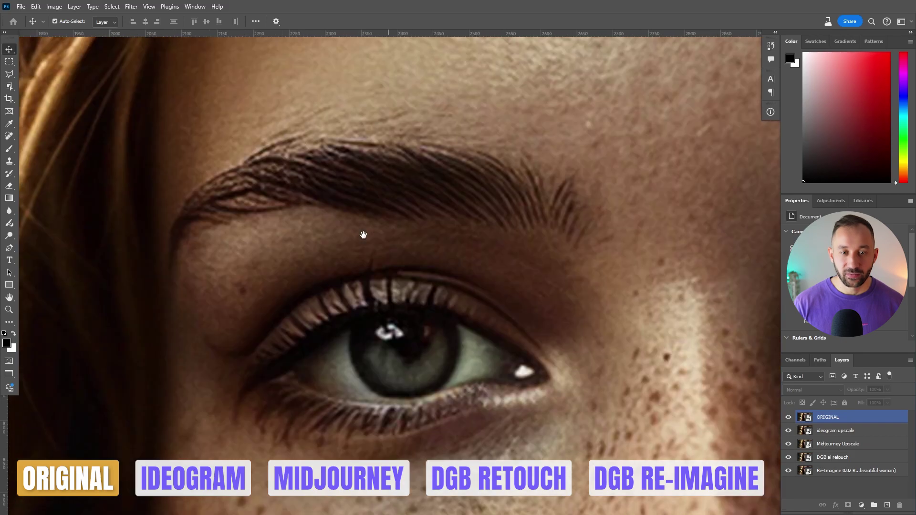
scroll(436, 158, down, 4)
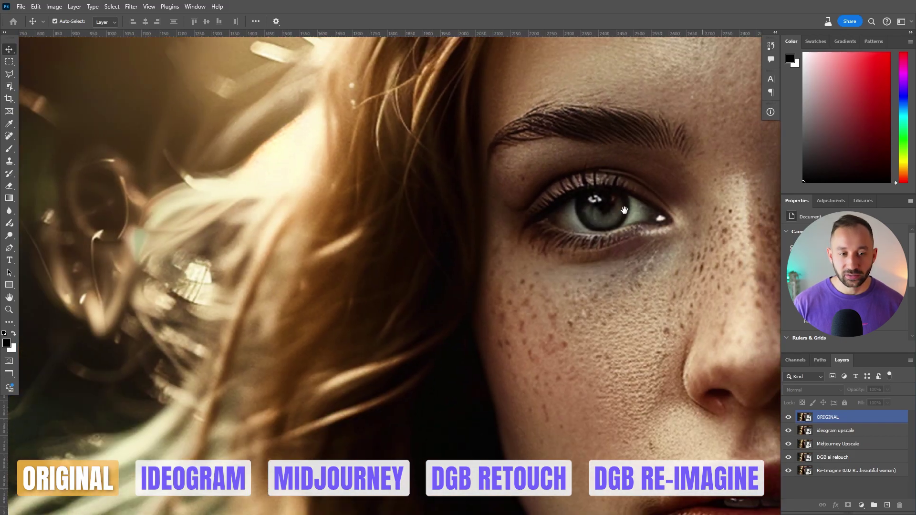
drag(566, 213, 421, 202)
scroll(421, 201, up, 4)
scroll(423, 196, down, 2)
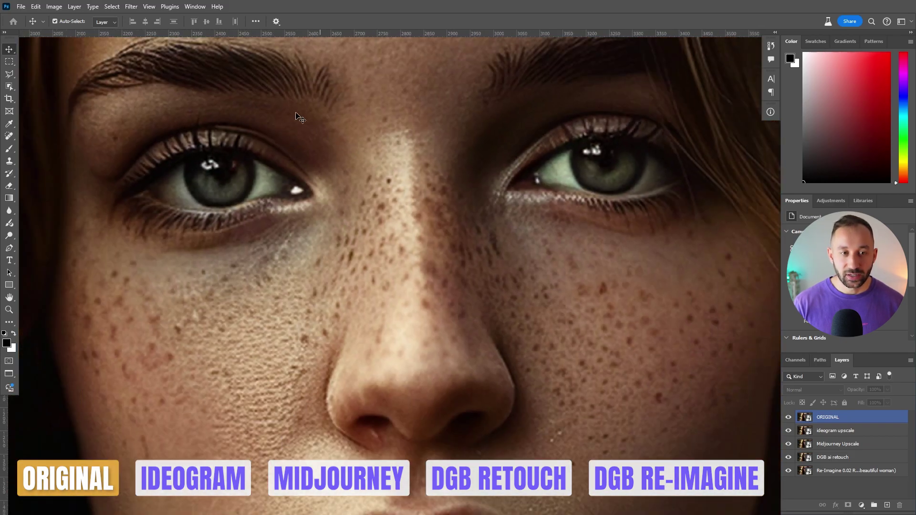
drag(290, 111, 397, 212)
Toggle the ORIGINAL layer's visibility to compare the eye and eyebrow detail with the ideogram upscale layer
click(833, 432)
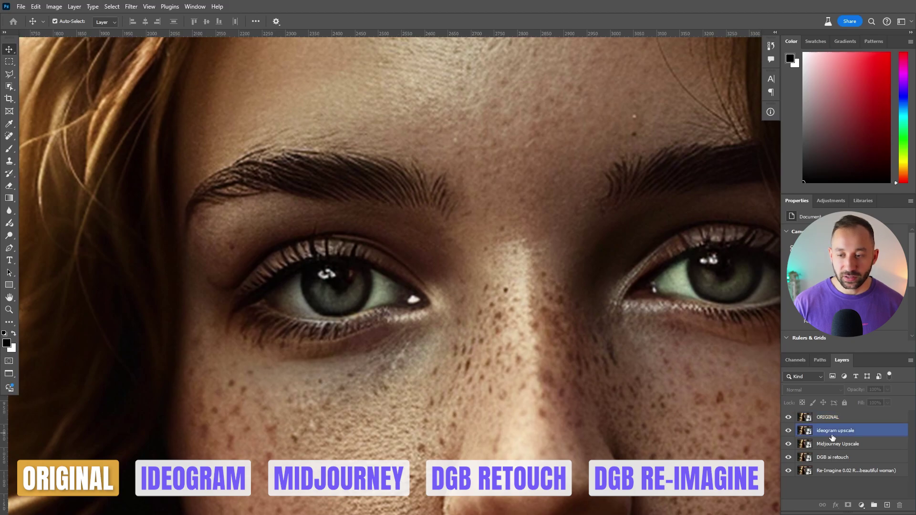
click(798, 422)
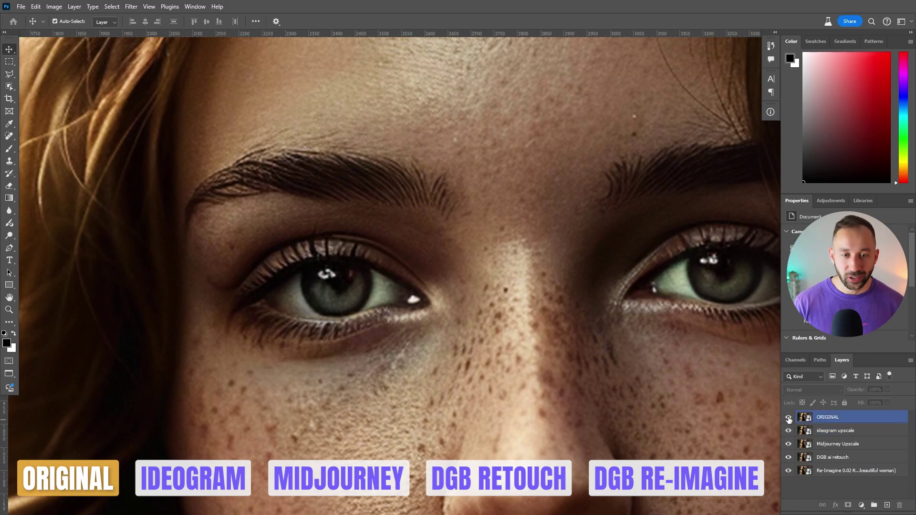
click(789, 419)
drag(527, 292, 624, 249)
click(789, 418)
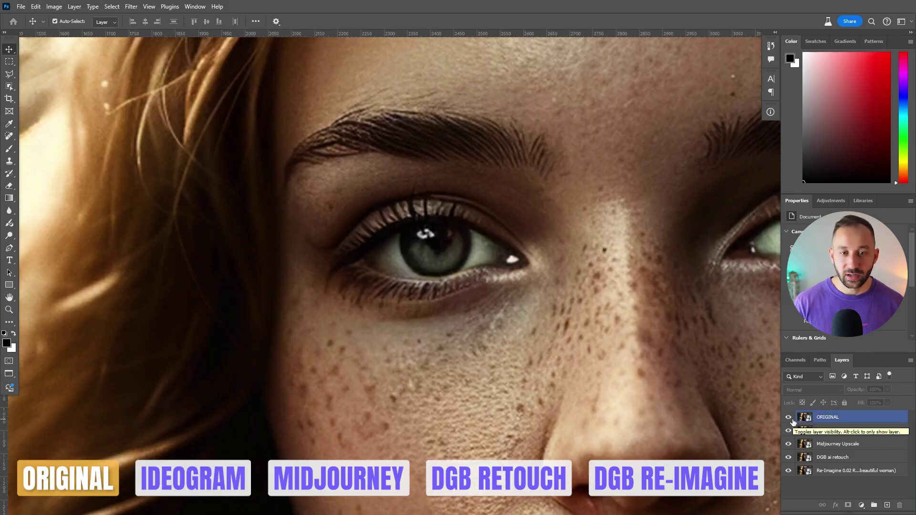
click(790, 419)
scroll(412, 128, up, 5)
scroll(389, 127, down, 4)
click(789, 417)
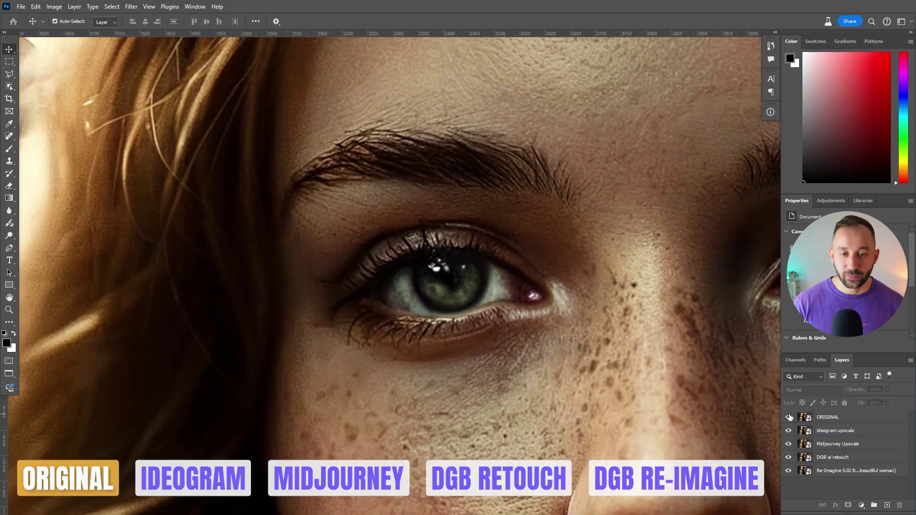
click(789, 418)
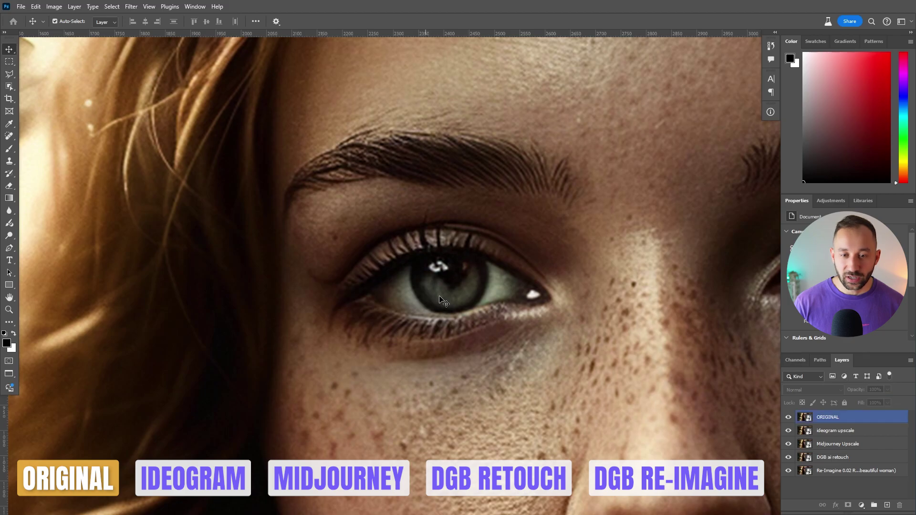
click(789, 417)
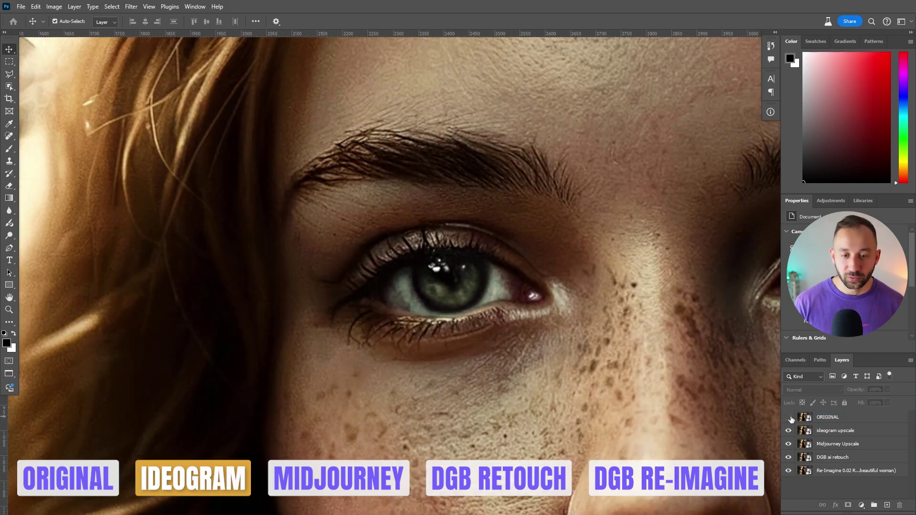
Examine the cheek skin, nose and lips of the ideogram upscale layer at close range
click(693, 441)
drag(555, 365, 162, 147)
drag(266, 147, 442, 131)
drag(332, 246, 340, 159)
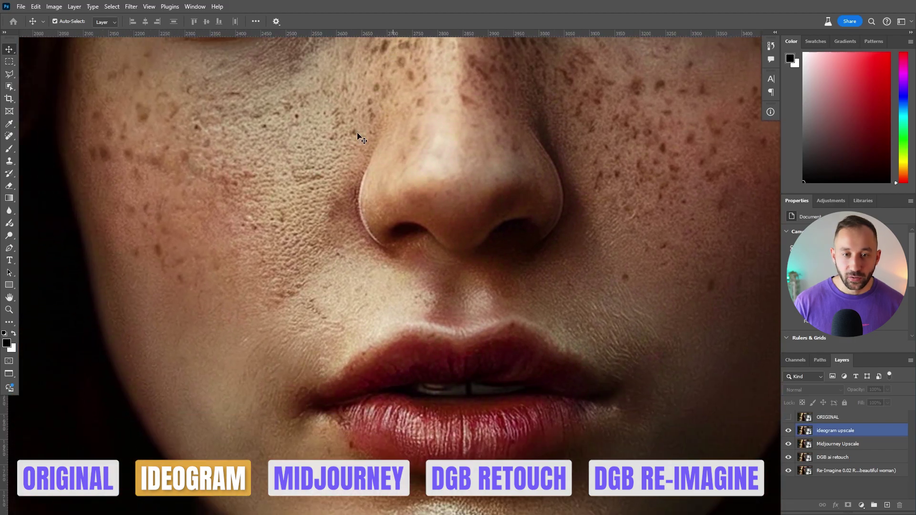
scroll(334, 175, up, 1)
drag(367, 224, 361, 159)
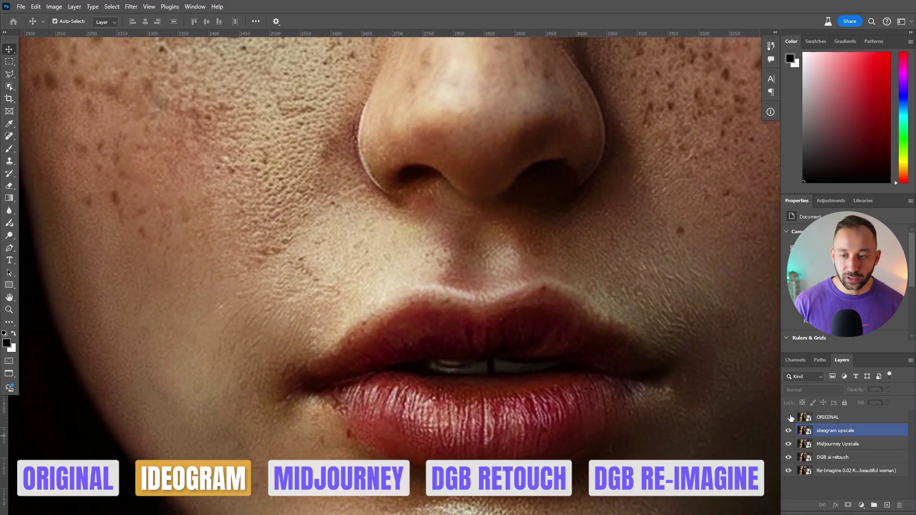
Compare the nose and lips of the ideogram upscale with the original by hiding and showing the ORIGINAL layer
click(789, 418)
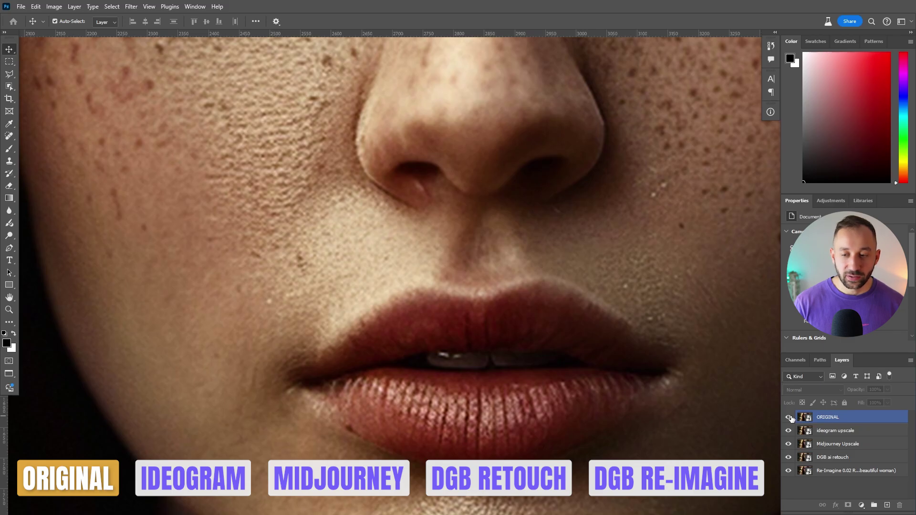
click(790, 418)
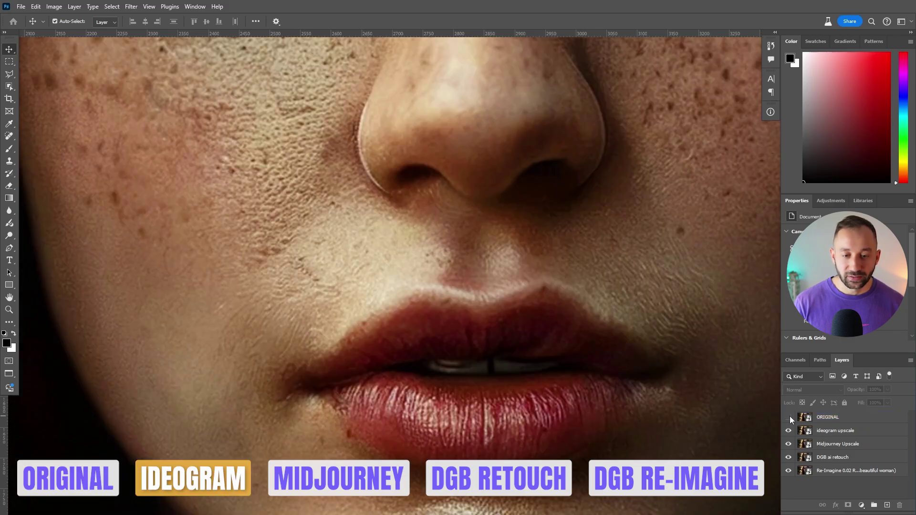
click(382, 399)
scroll(382, 399, up, 2)
scroll(505, 377, down, 2)
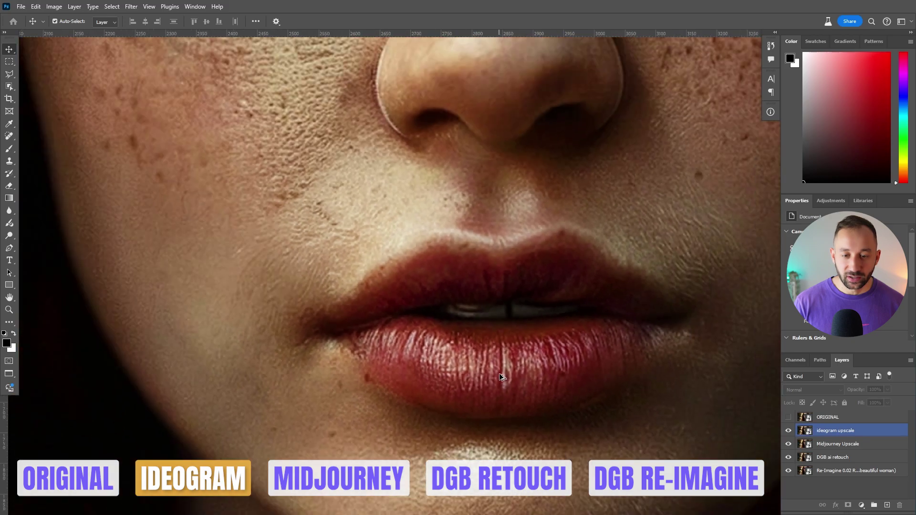
click(789, 418)
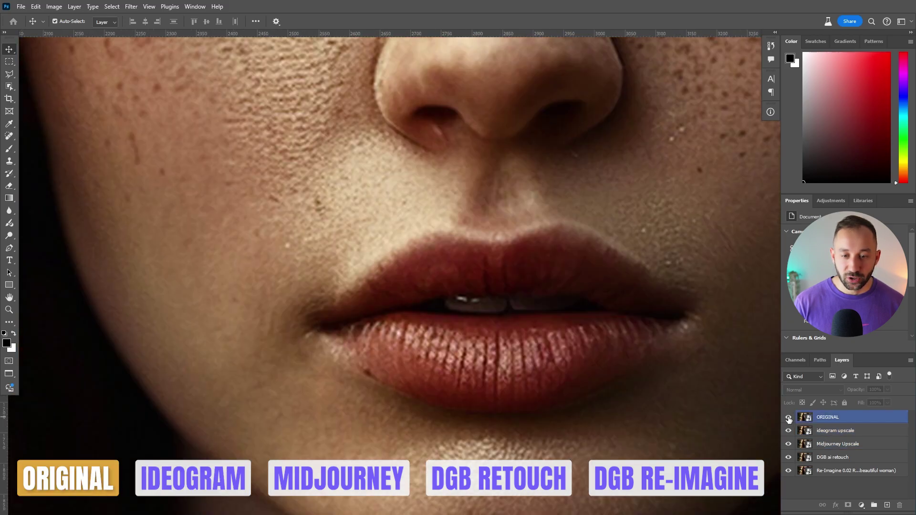
Compare the whole face and hair of the ideogram upscale with the original by hiding and showing the ORIGINAL layer
click(789, 418)
scroll(458, 327, down, 5)
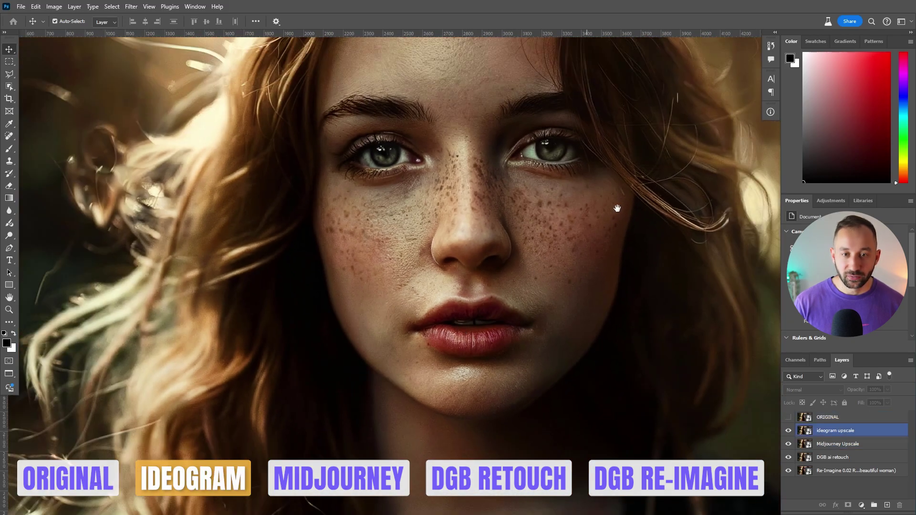
scroll(617, 208, down, 2)
drag(575, 314, 577, 262)
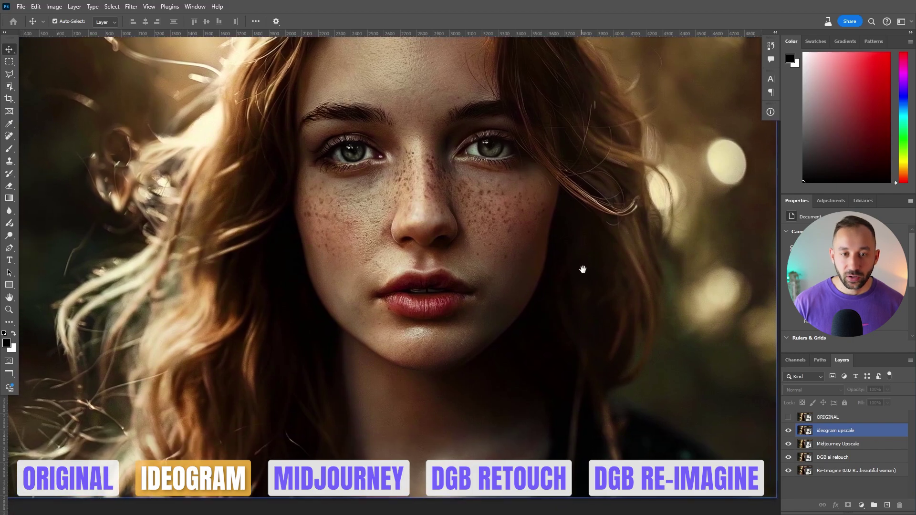
drag(763, 406, 764, 404)
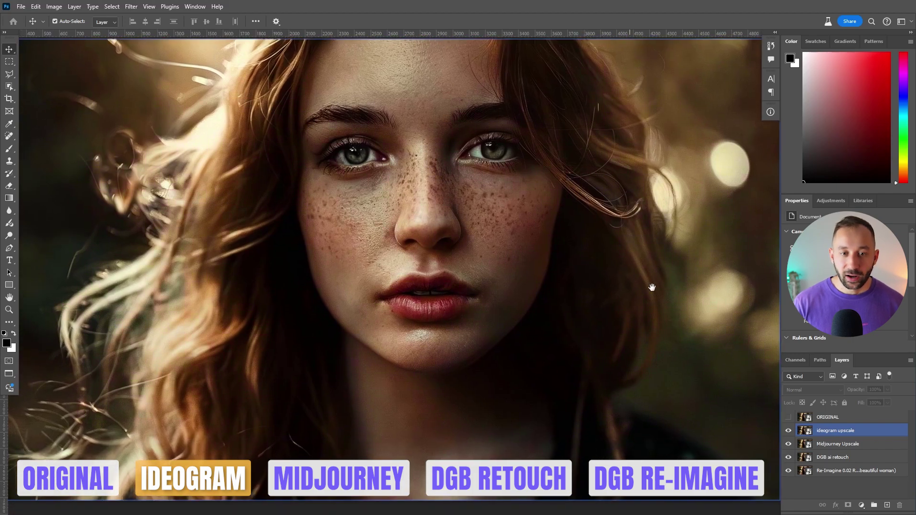
click(780, 419)
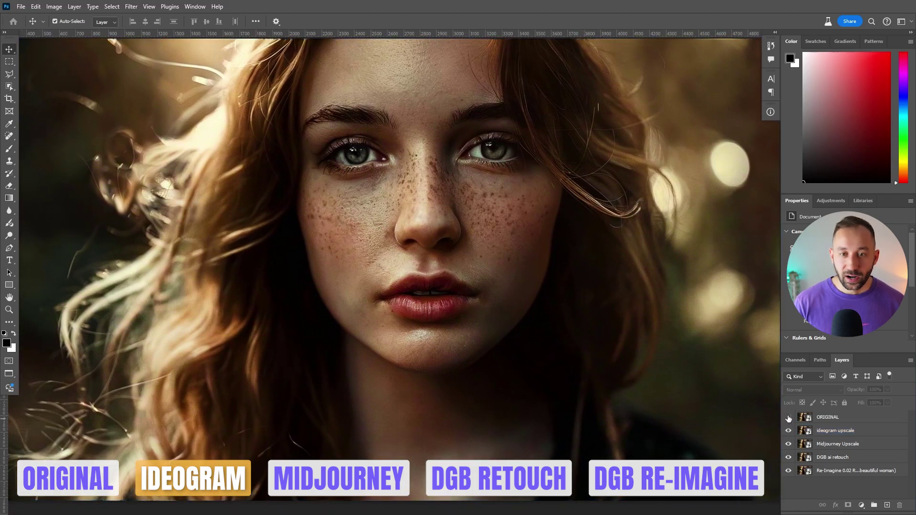
click(789, 418)
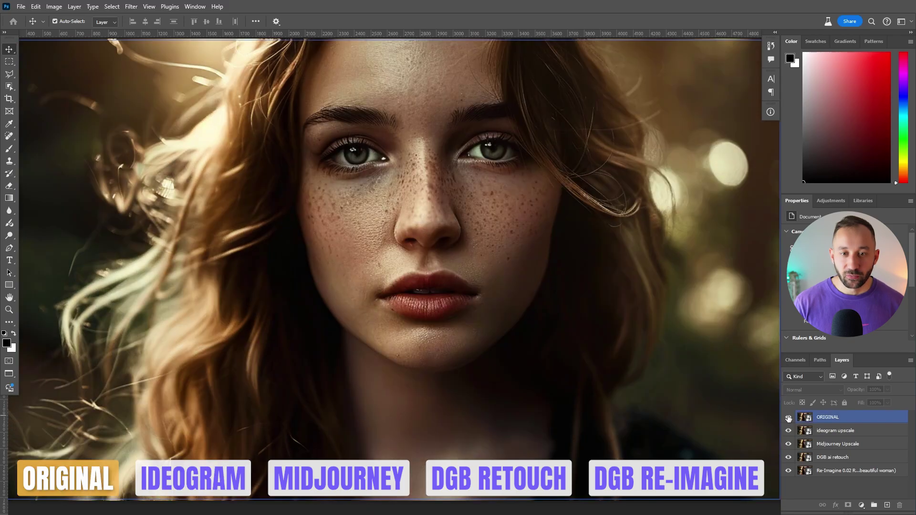
click(788, 418)
click(788, 419)
Hide the ORIGINAL layer and compare the iris and lashes of the eye beside the loose hair strands at close range
scroll(525, 124, up, 5)
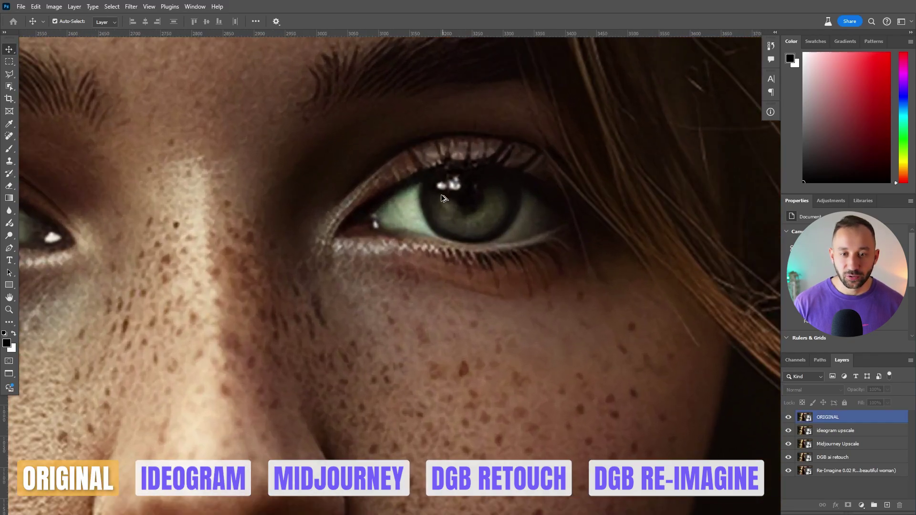
scroll(452, 240, up, 1)
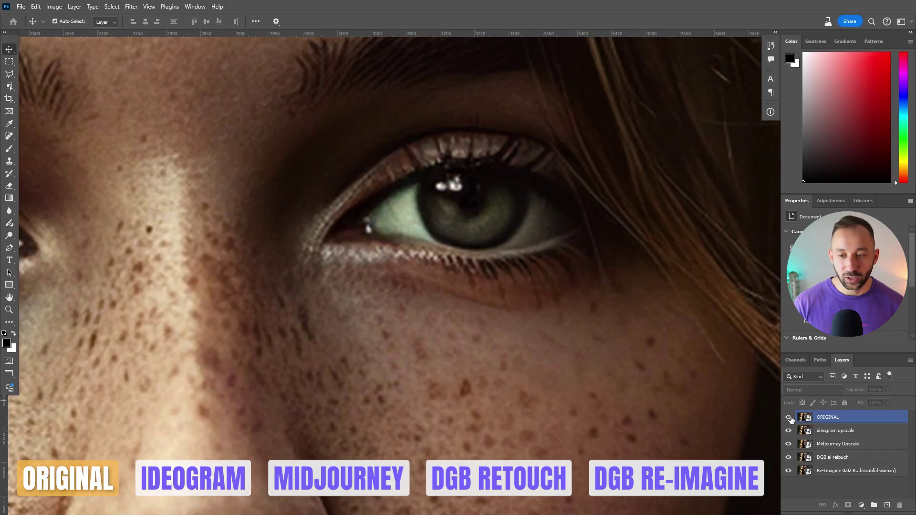
click(789, 418)
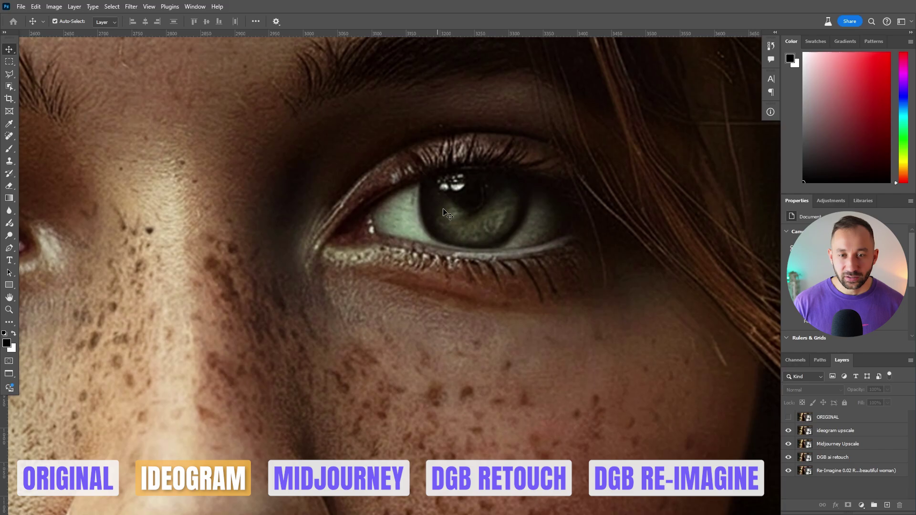
click(472, 201)
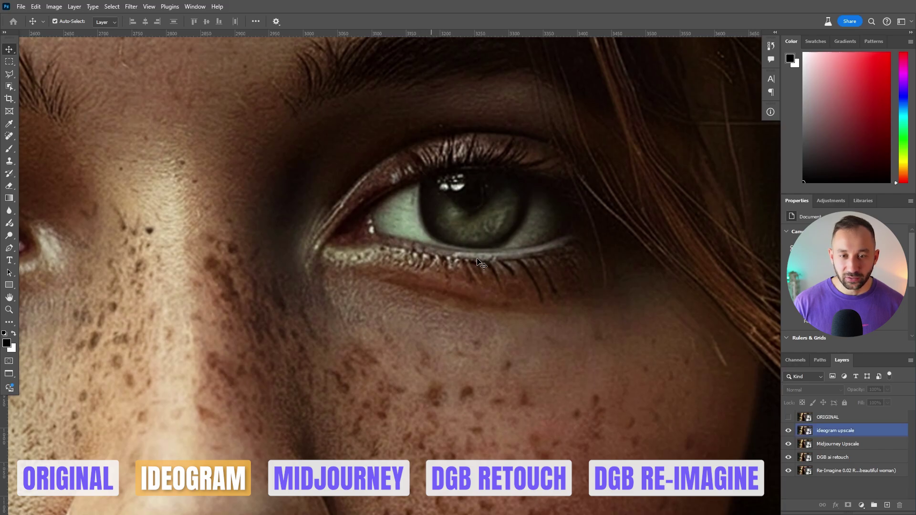
Toggle the ORIGINAL layer's visibility to compare the freckles and cheek skin texture with the ideogram upscale
scroll(454, 240, down, 1)
scroll(454, 240, down, 2)
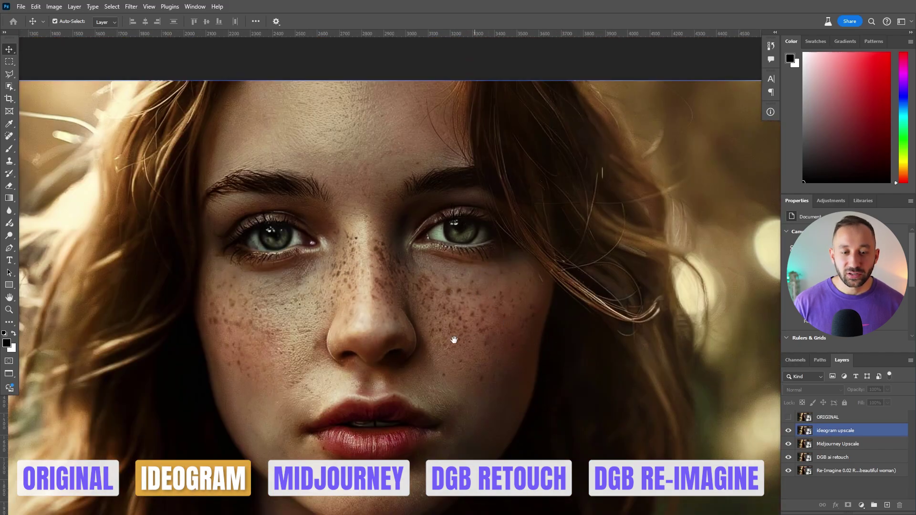
drag(452, 339, 501, 215)
drag(597, 186, 581, 227)
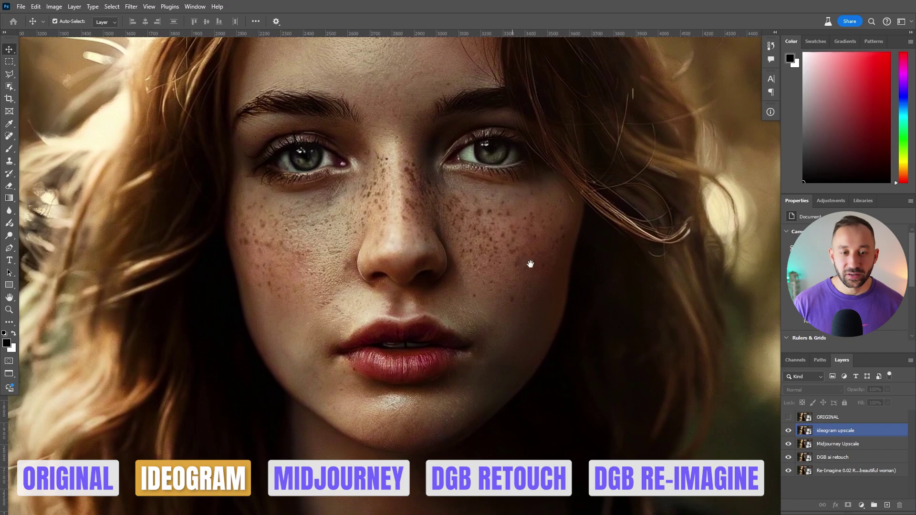
click(789, 417)
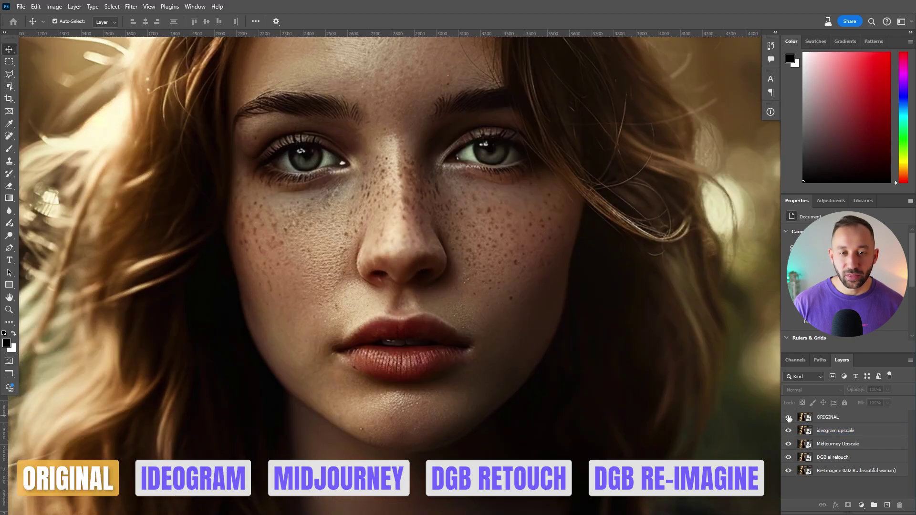
scroll(286, 207, up, 5)
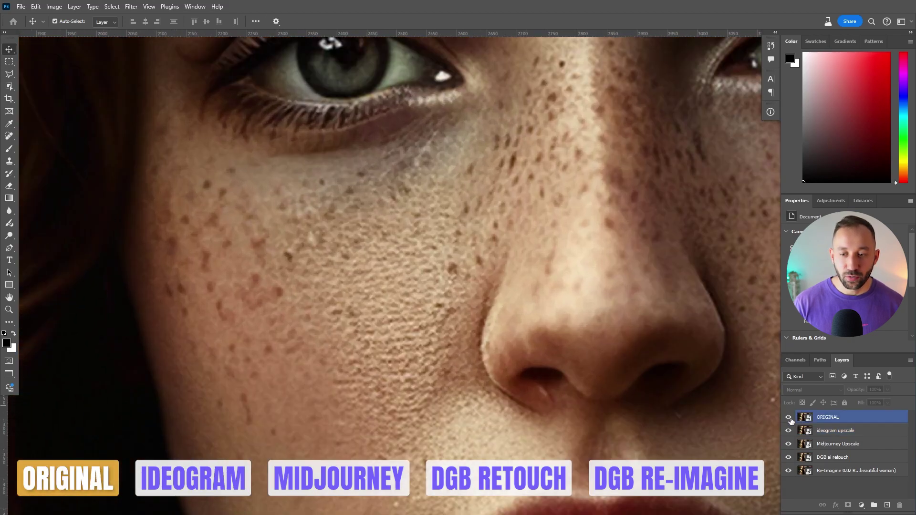
click(788, 418)
Select the Midjourney Upscale layer and examine the eye and eyebrow of the ideogram upscale up close
scroll(407, 299, down, 3)
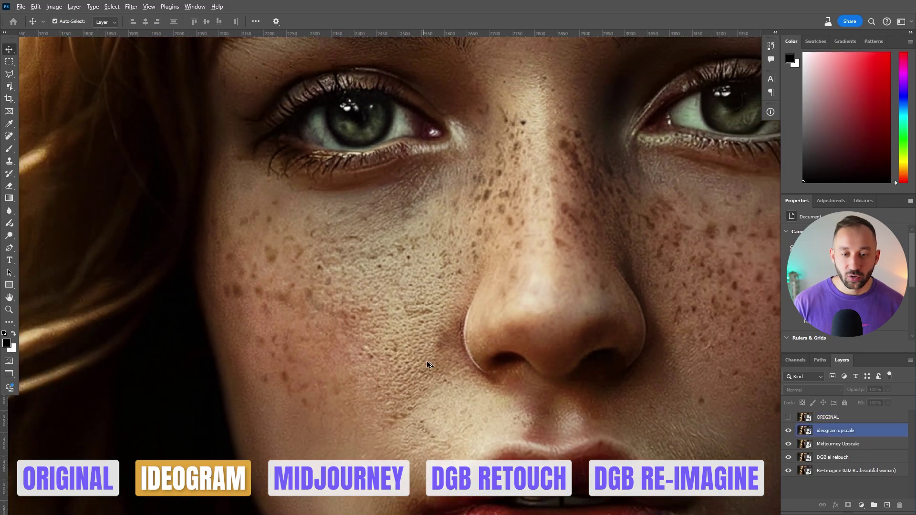
scroll(473, 310, down, 2)
scroll(657, 361, down, 5)
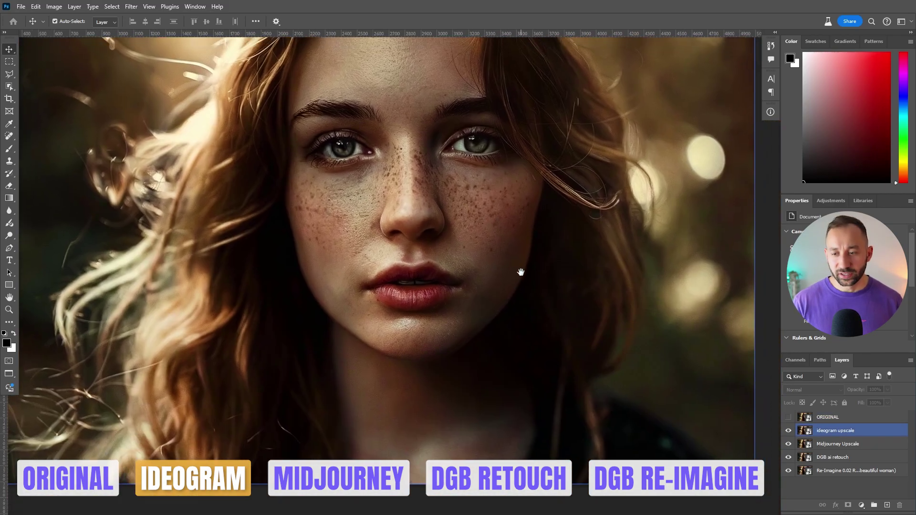
click(831, 444)
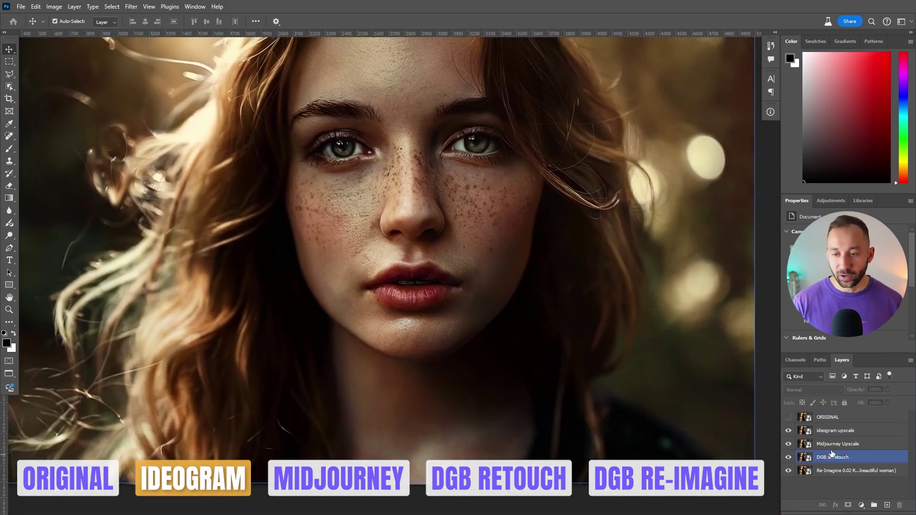
scroll(334, 144, up, 4)
click(480, 214)
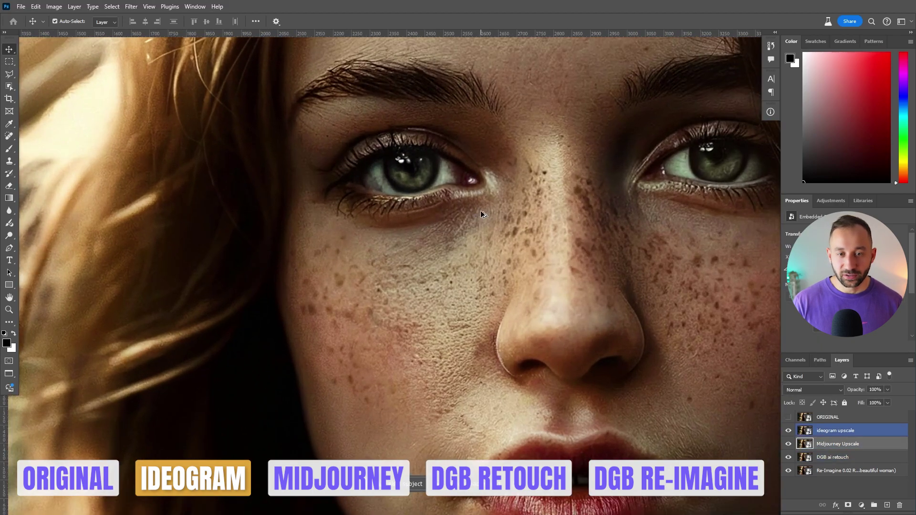
scroll(476, 58, up, 3)
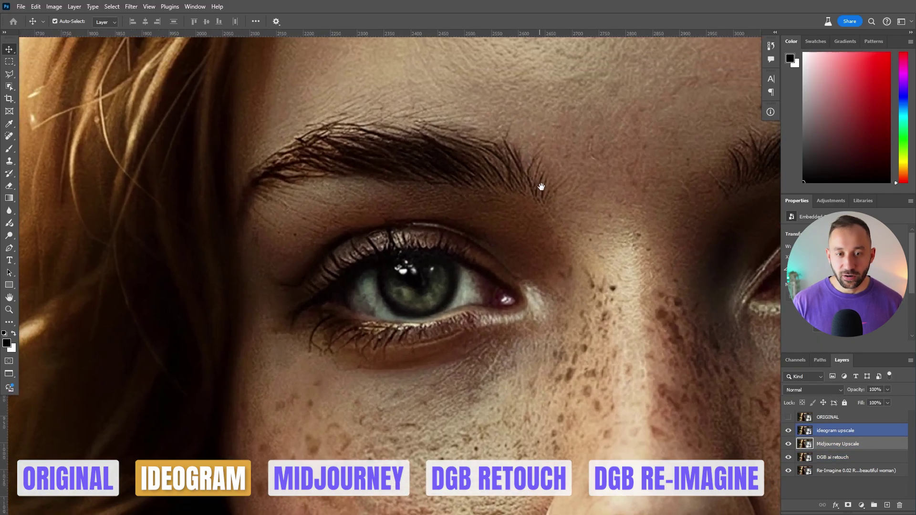
scroll(443, 287, down, 1)
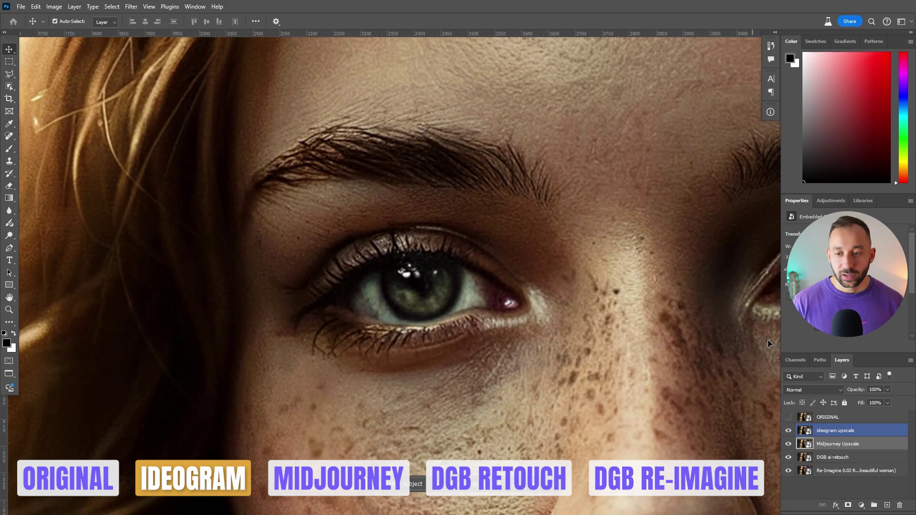
Toggle the ideogram upscale layer's visibility to compare the eye and eyebrow with the Midjourney Upscale layer
click(789, 431)
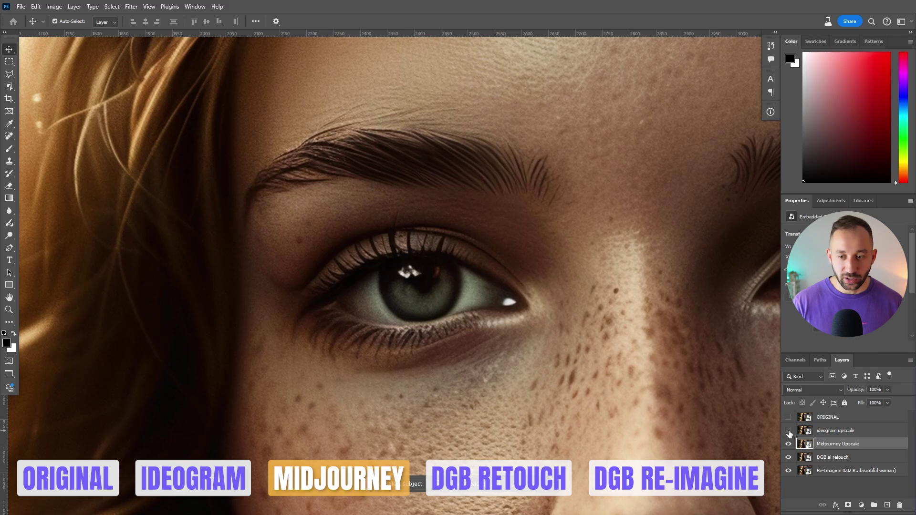
click(788, 431)
click(789, 432)
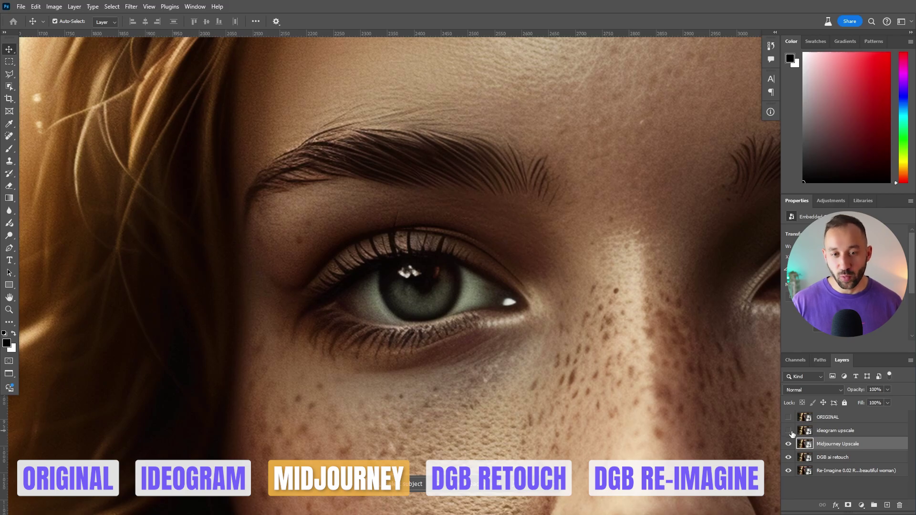
click(789, 433)
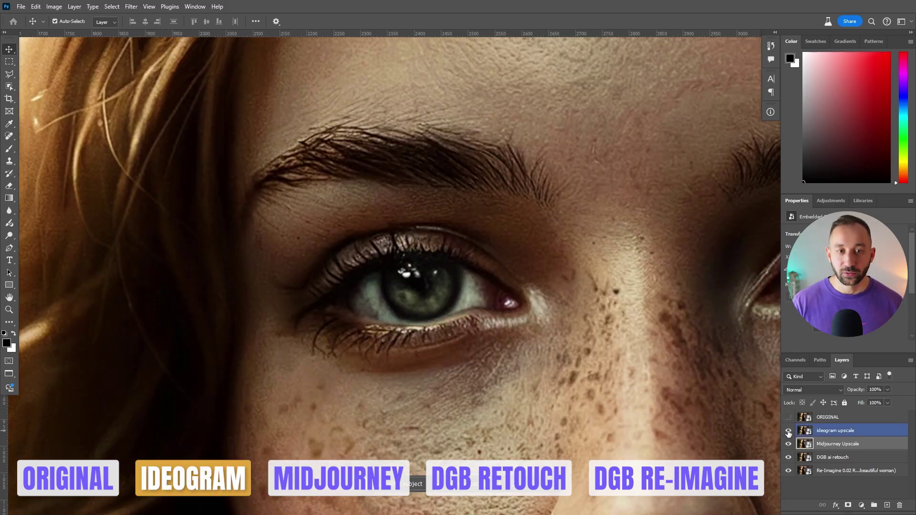
click(789, 433)
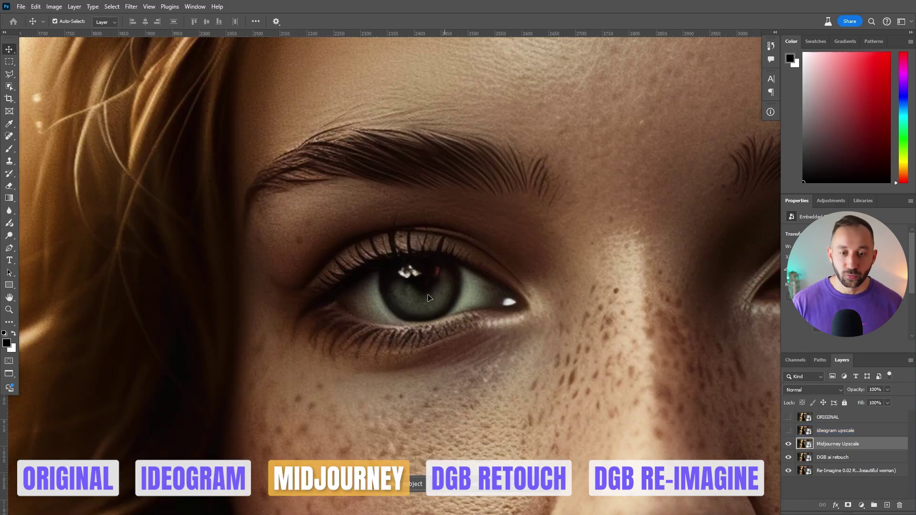
Compare the iris and inner eye corner of the Midjourney and ideogram upscales more closely by toggling the ideogram upscale layer
scroll(422, 296, up, 2)
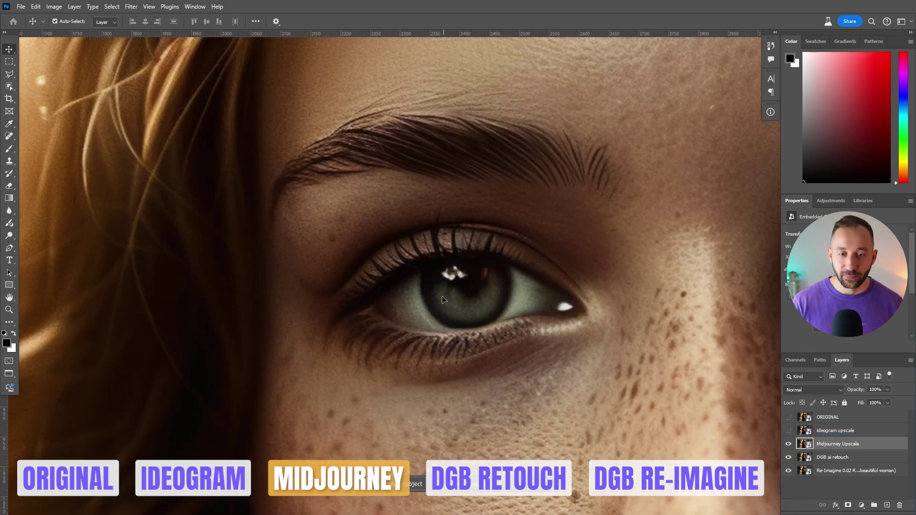
click(790, 430)
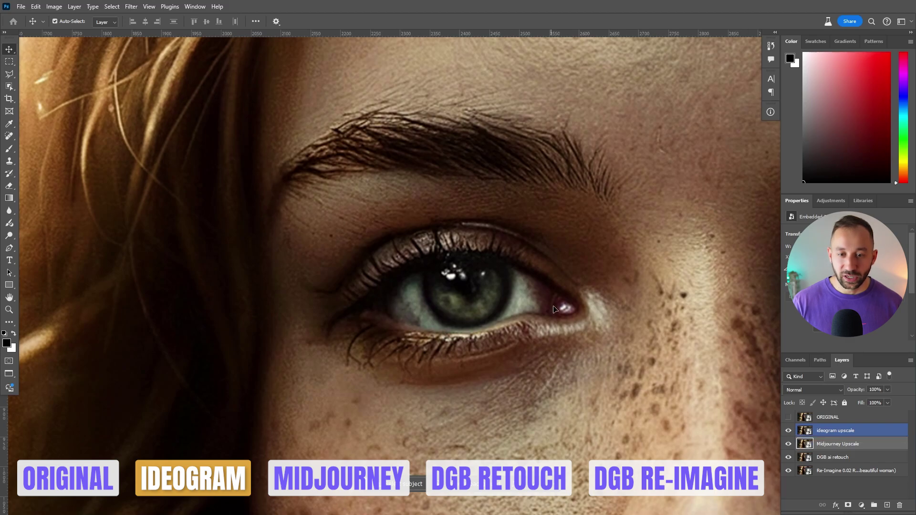
click(789, 431)
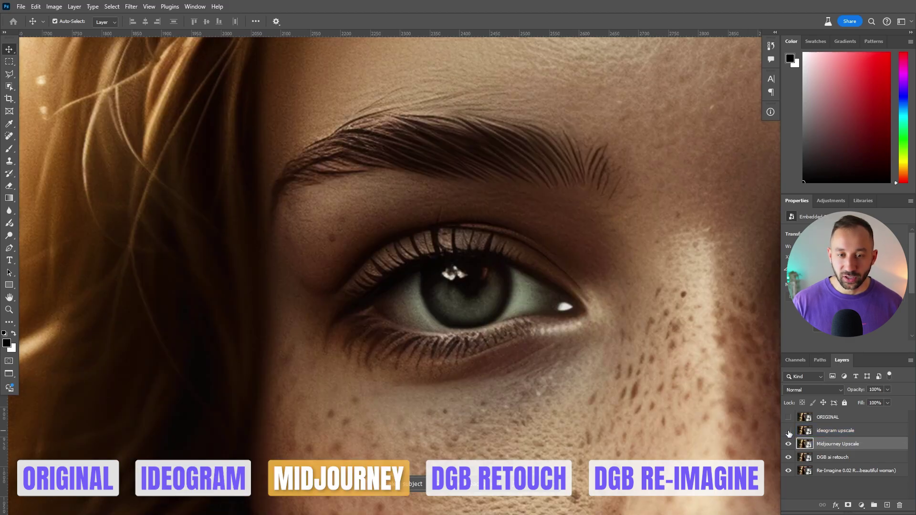
click(789, 432)
Examine the ideogram upscale's eyebrow hairs up close, and hide that layer to compare them with the Midjourney upscale
drag(541, 139, 524, 182)
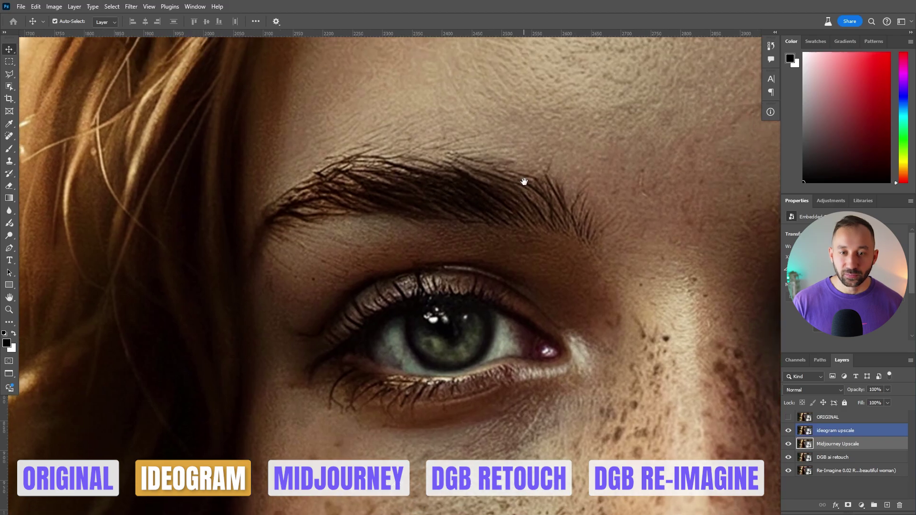
scroll(483, 173, up, 2)
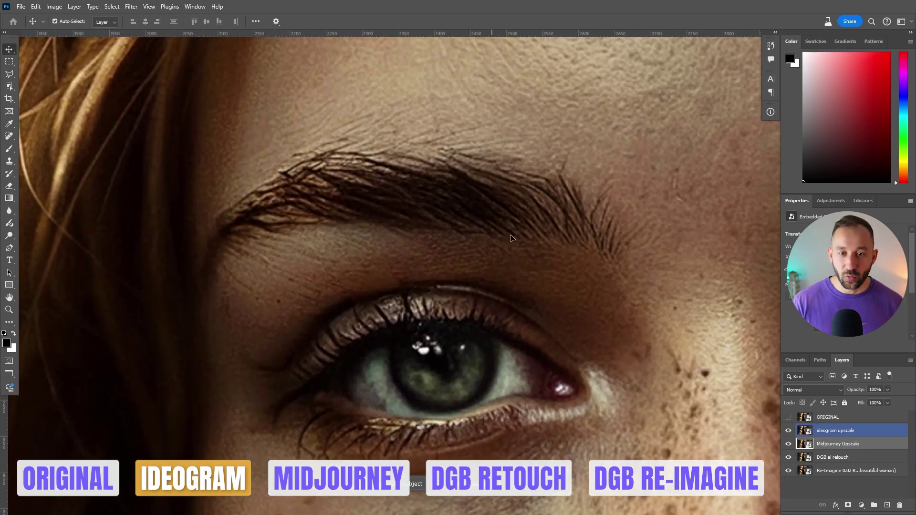
click(789, 431)
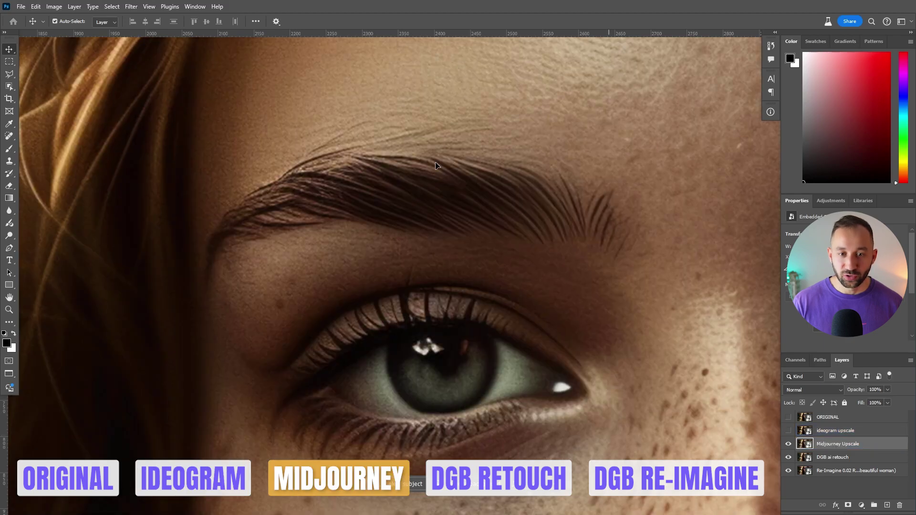
Compare the whole portrait in the Midjourney and ideogram upscales by repeatedly toggling the ideogram upscale layer's visibility
scroll(551, 223, down, 4)
drag(552, 223, 466, 250)
scroll(466, 250, down, 3)
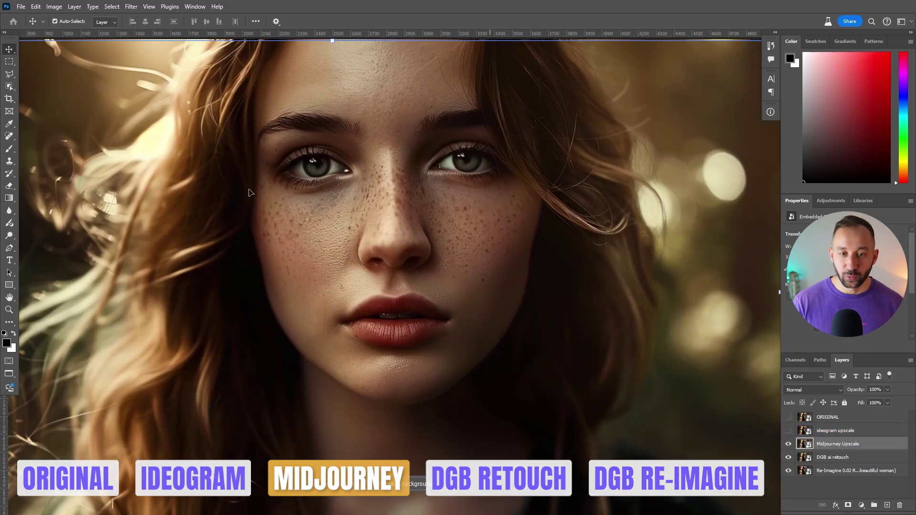
click(789, 431)
click(790, 431)
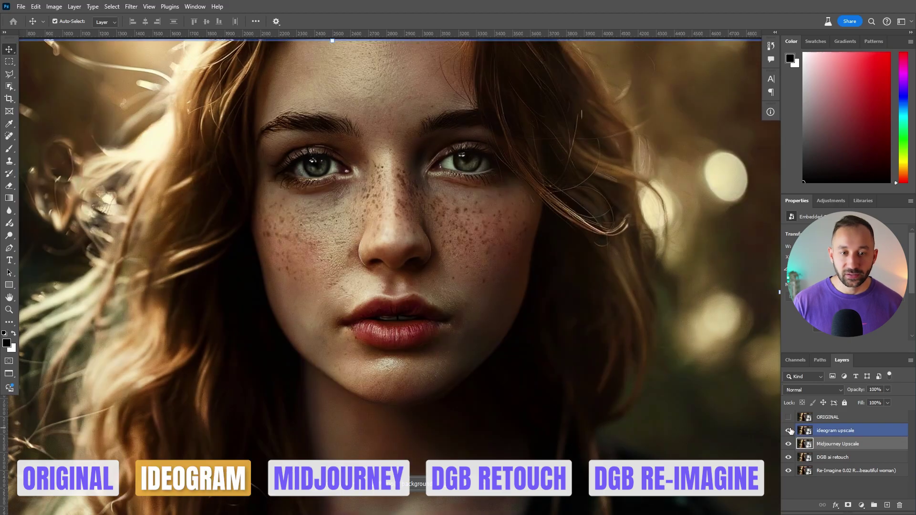
click(789, 431)
click(789, 431)
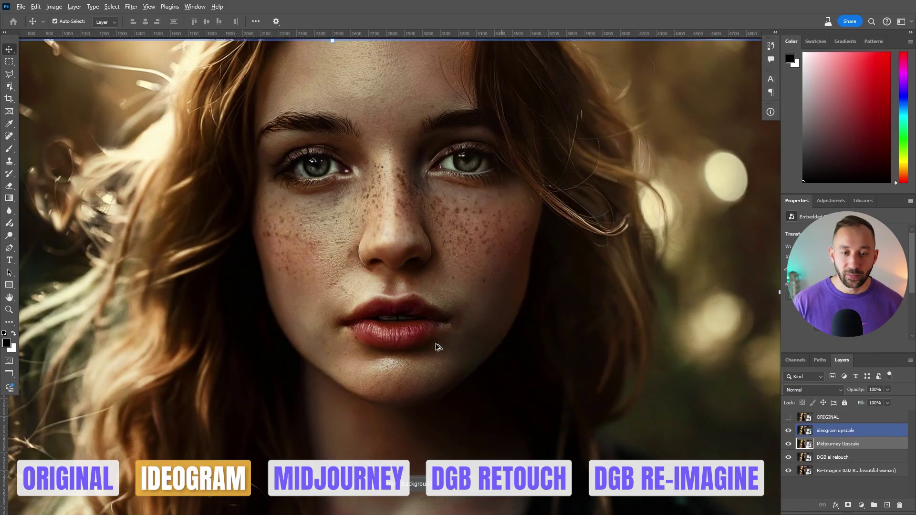
Inspect the nose and lips up close and hide the ideogram upscale layer to compare them with the Midjourney upscale
scroll(378, 286, up, 4)
scroll(332, 153, up, 1)
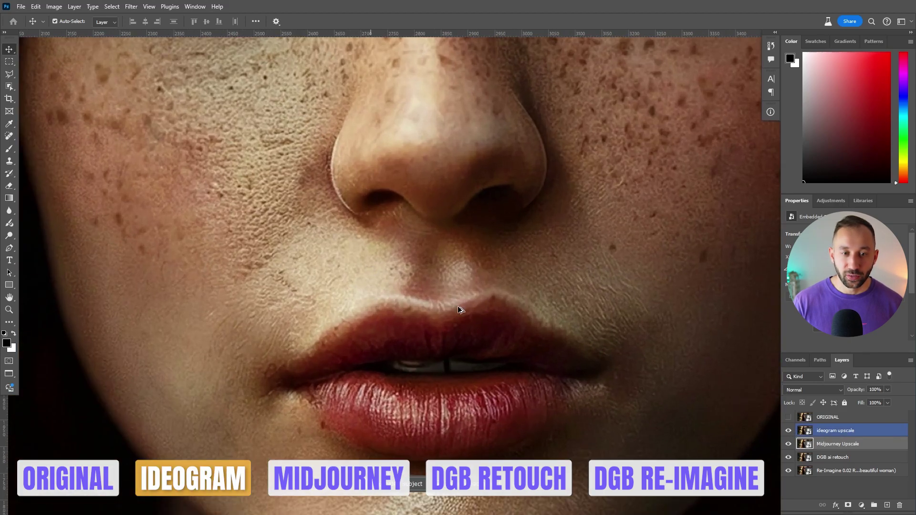
click(789, 431)
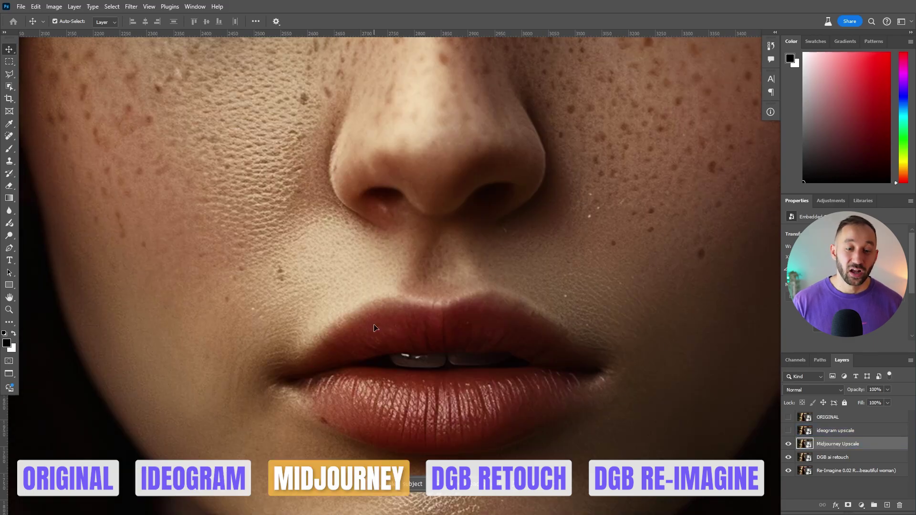
scroll(567, 333, down, 2)
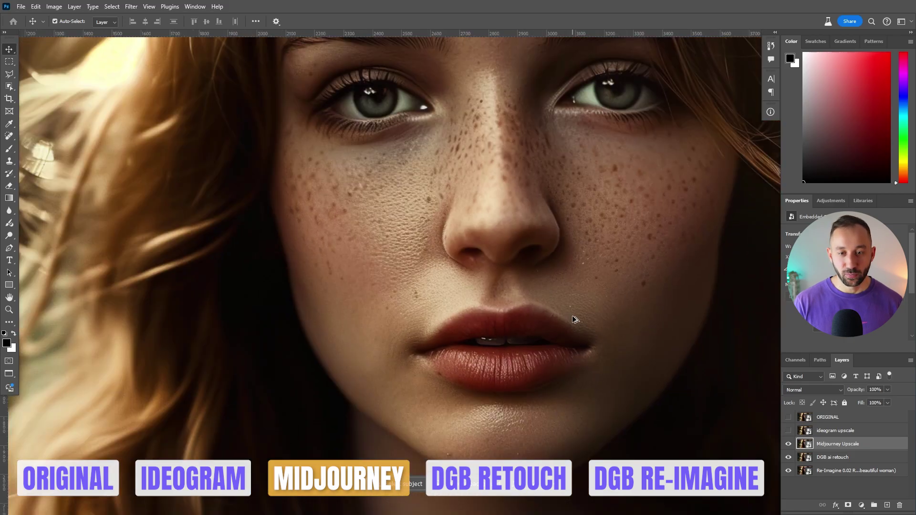
Examine the loose hair strands beside the eye up close in the Midjourney upscale
drag(612, 167, 286, 287)
scroll(550, 123, up, 4)
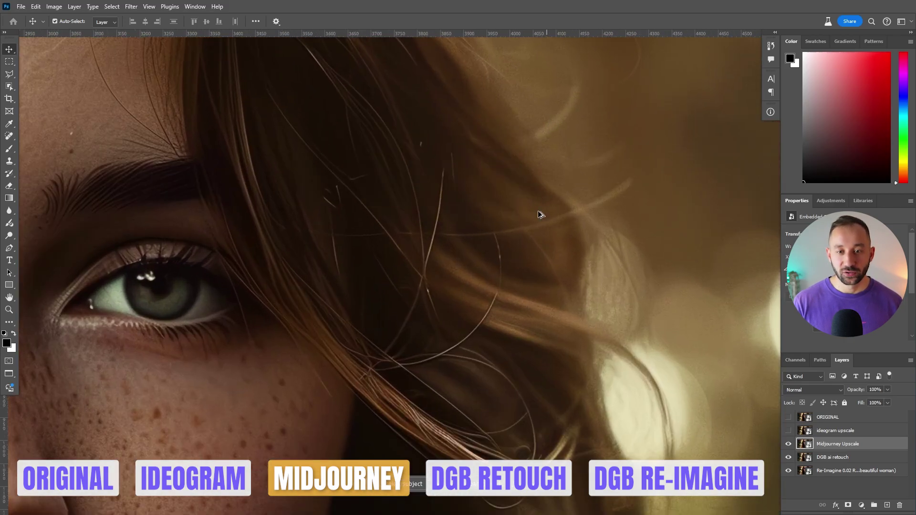
drag(519, 325, 497, 293)
scroll(387, 188, up, 1)
scroll(388, 188, down, 1)
scroll(338, 164, up, 1)
scroll(338, 165, down, 1)
drag(338, 165, 372, 207)
scroll(380, 317, up, 1)
scroll(380, 316, down, 1)
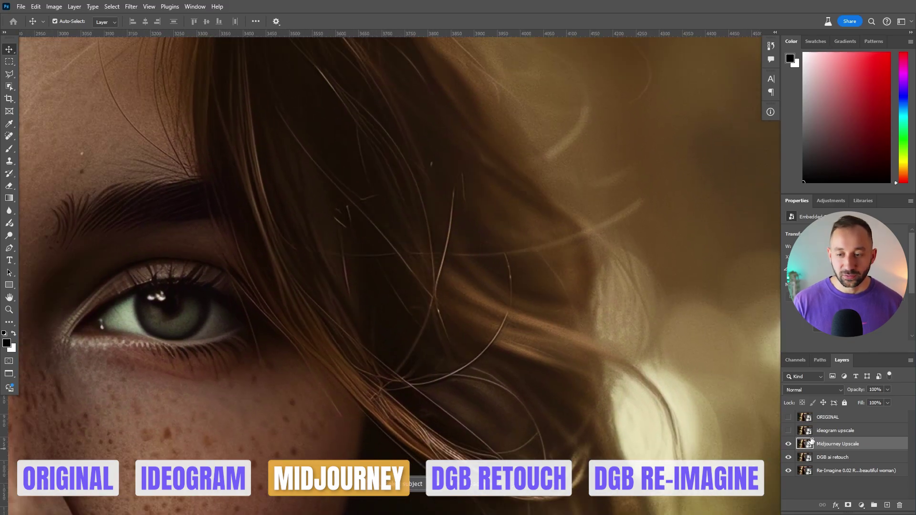
Compare the loose hair strands in the Midjourney and ideogram upscales by toggling the ideogram upscale layer's visibility
click(789, 431)
click(789, 430)
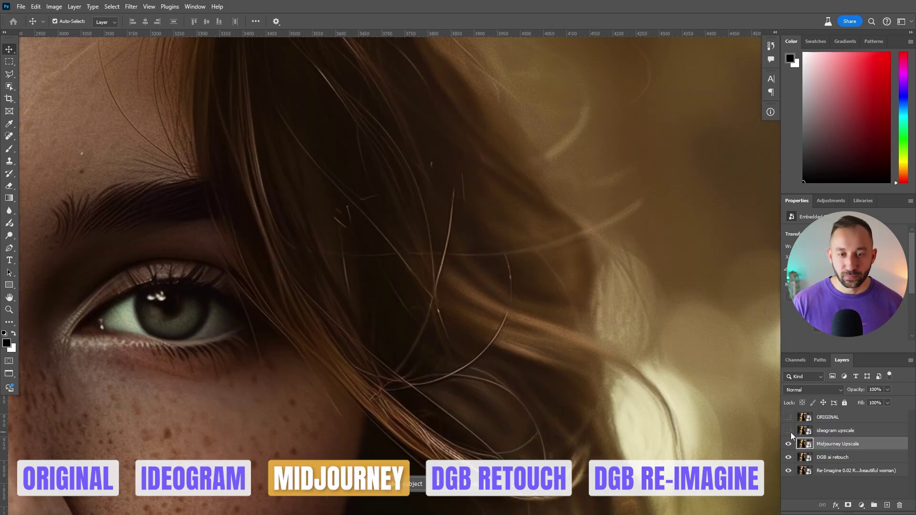
scroll(437, 286, up, 1)
scroll(438, 286, down, 2)
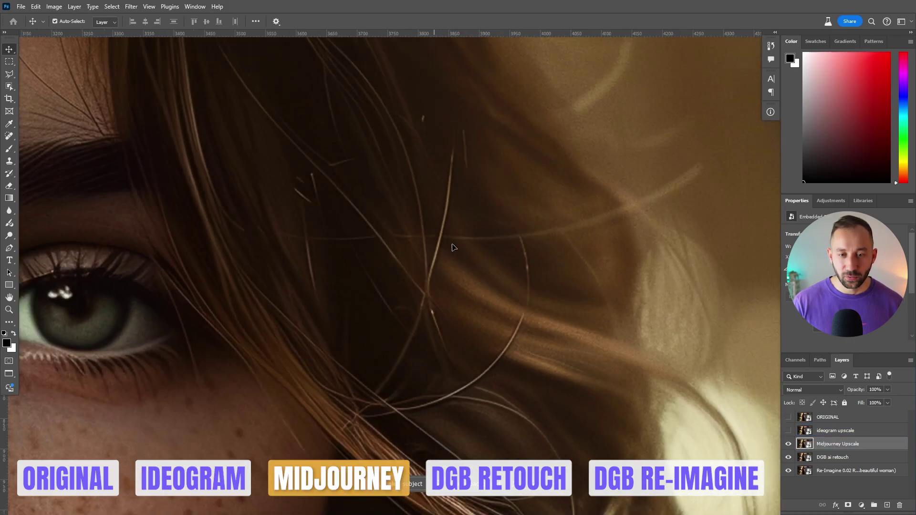
click(788, 432)
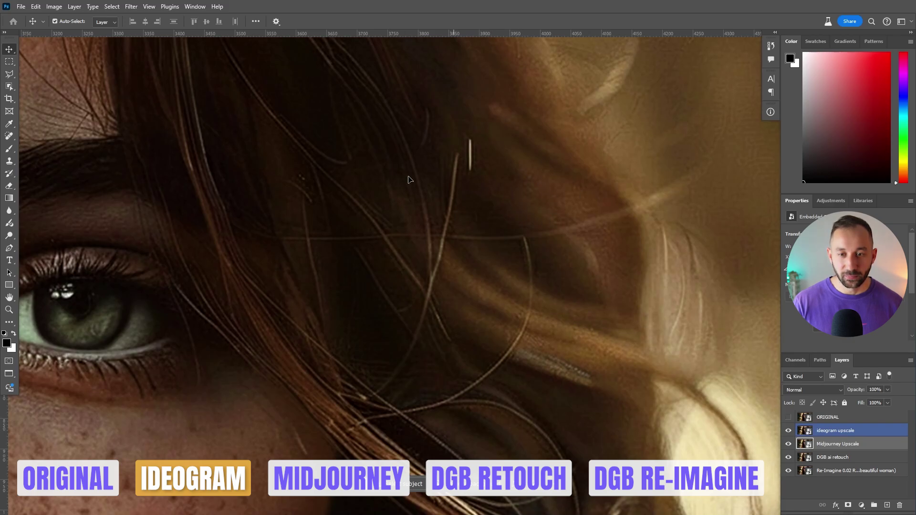
click(789, 432)
scroll(375, 198, down, 2)
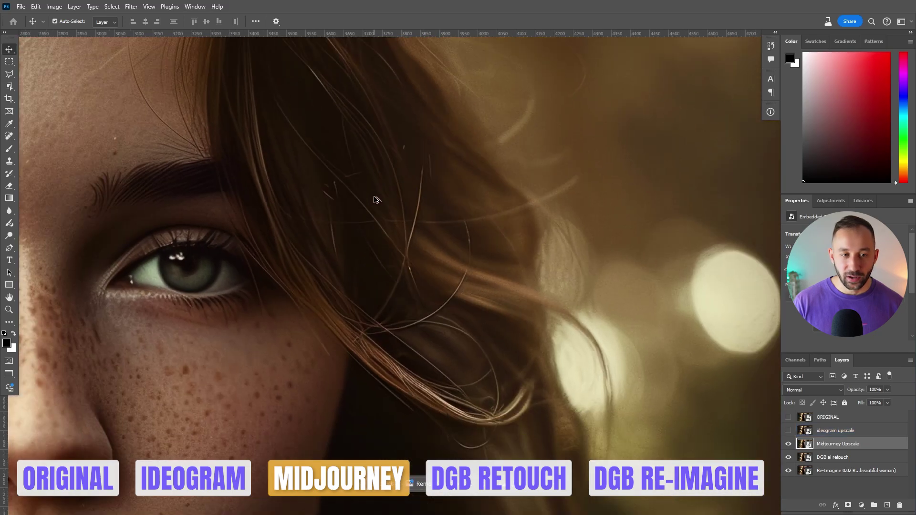
Compare the whole portrait in the Midjourney upscale with the original by repeatedly toggling the ORIGINAL layer's visibility
drag(96, 196, 436, 152)
scroll(445, 151, down, 2)
drag(539, 278, 536, 245)
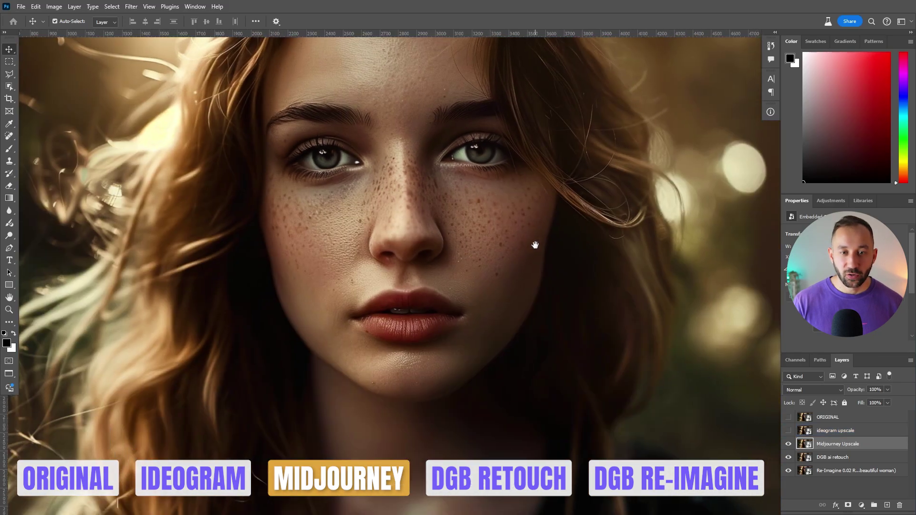
scroll(536, 248, down, 3)
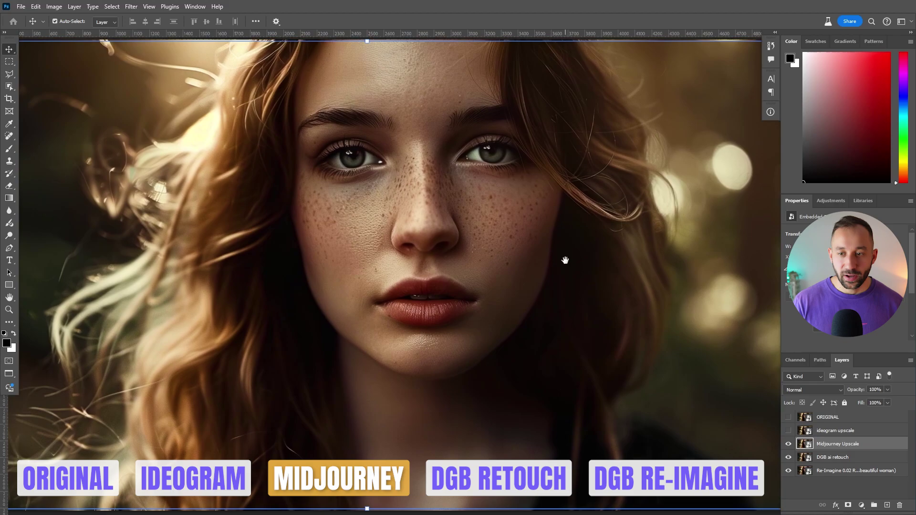
drag(565, 261, 560, 256)
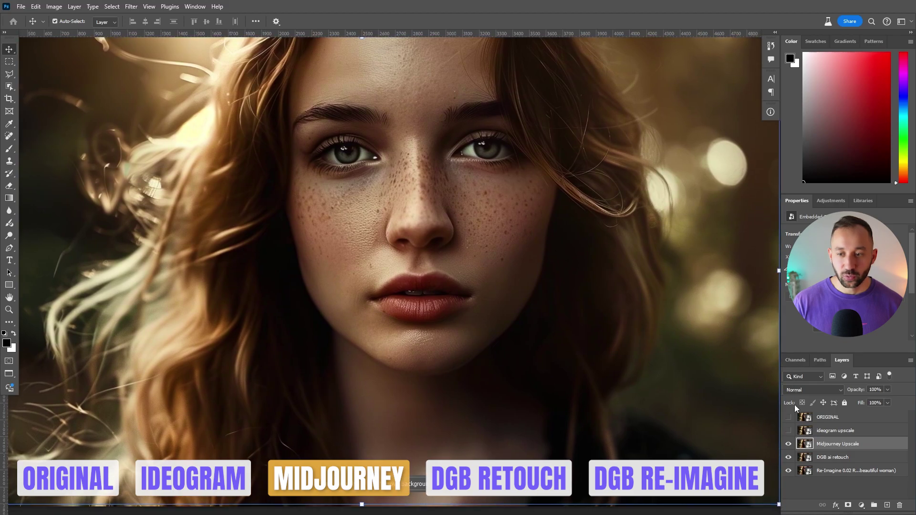
click(789, 417)
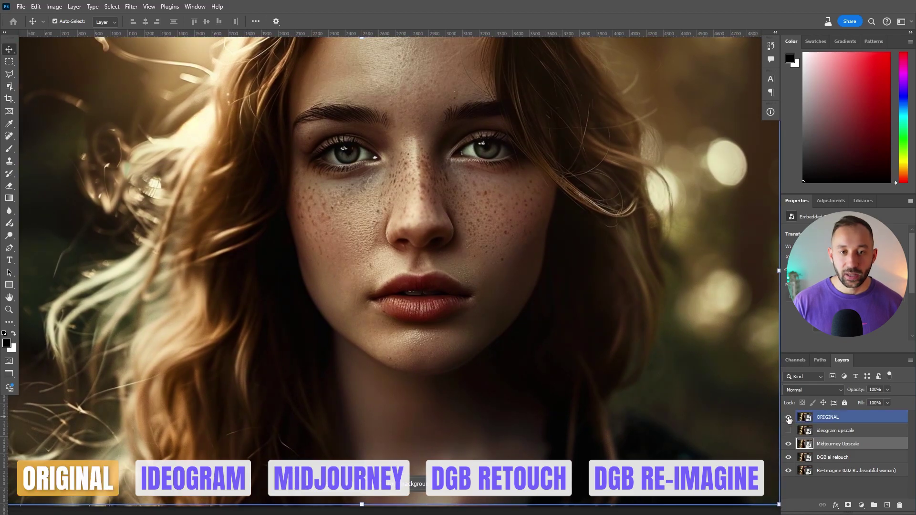
click(789, 418)
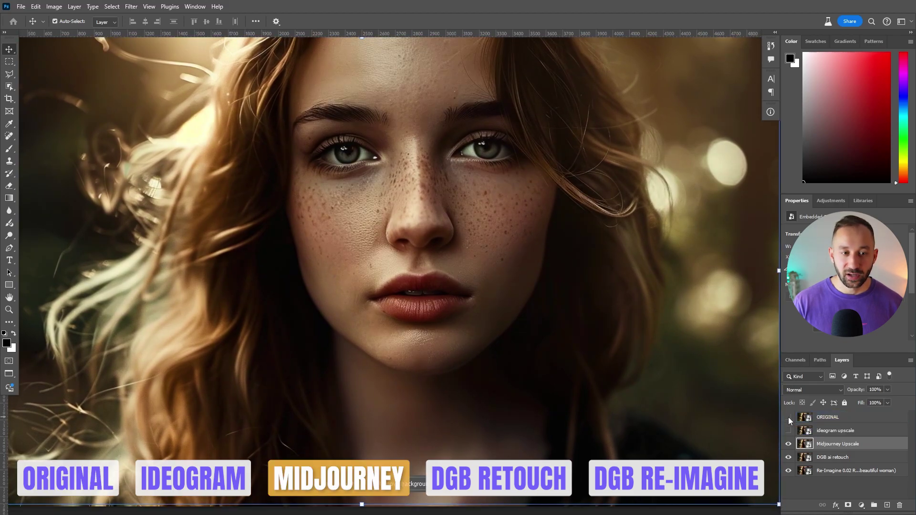
click(789, 418)
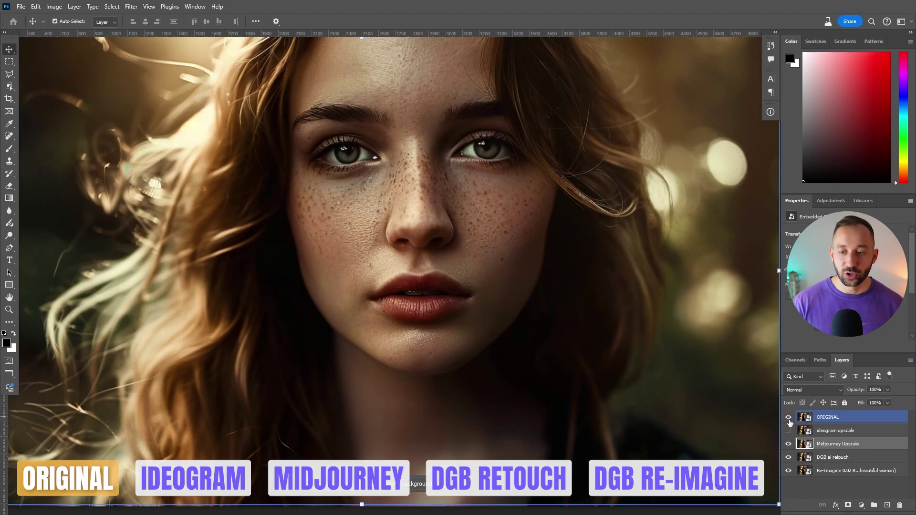
click(789, 417)
Show the ideogram upscale layer, compare it with the original by toggling the ORIGINAL layer, and hide the ideogram upscale
click(788, 430)
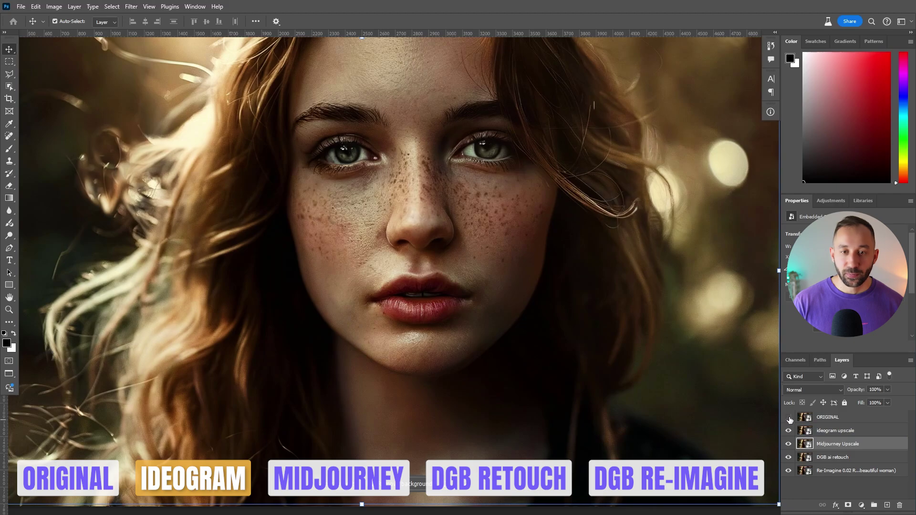
click(789, 418)
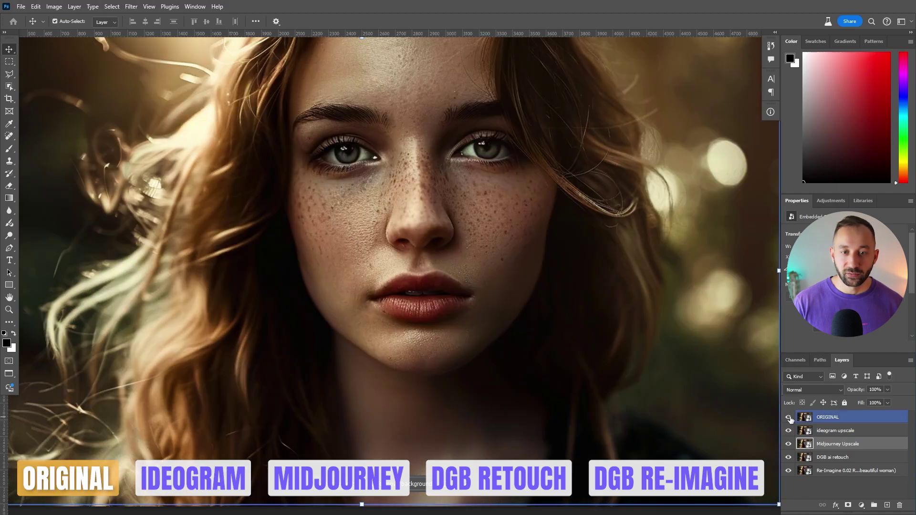
click(789, 418)
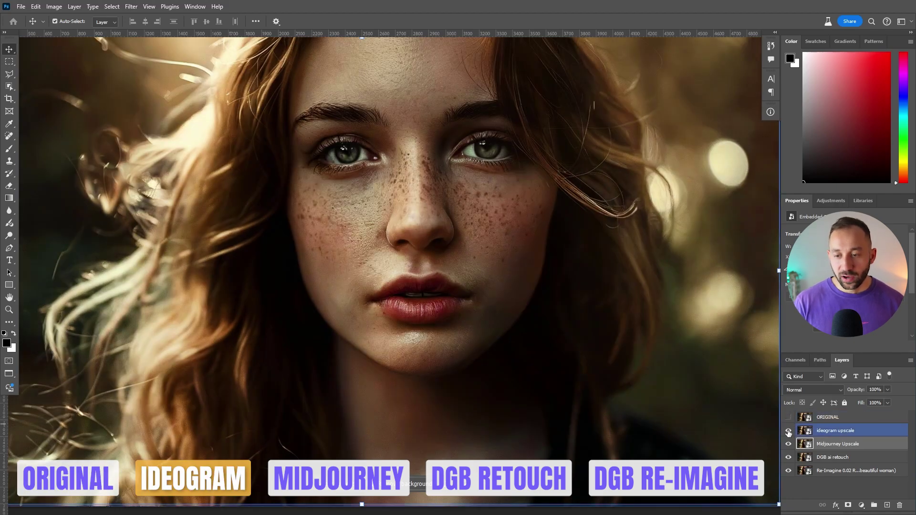
scroll(482, 180, up, 2)
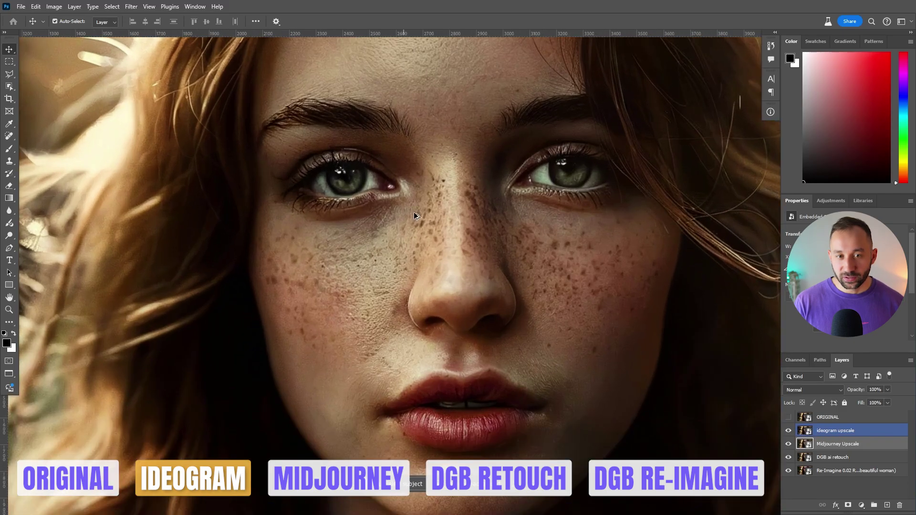
click(788, 431)
Compare the eye and eyebrow in the Midjourney and DGB ai retouch versions by toggling the Midjourney Upscale layer, leaving it hidden
scroll(327, 242, up, 3)
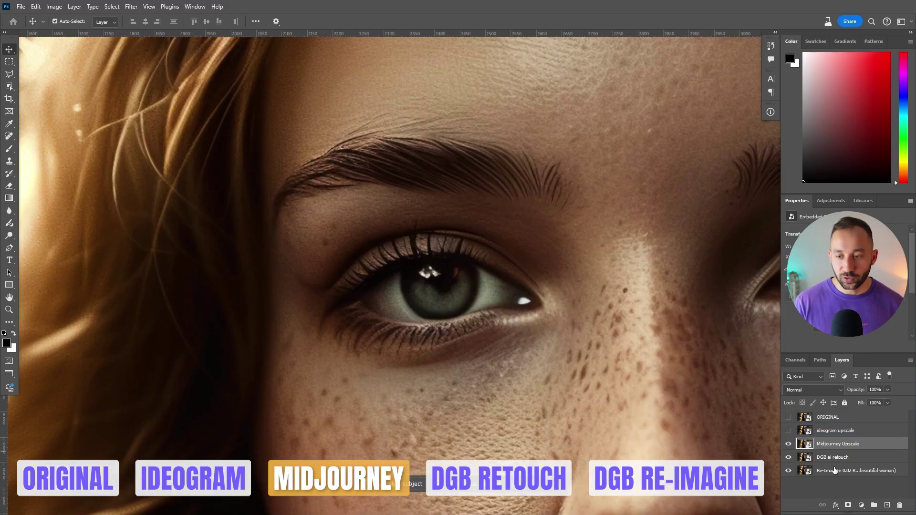
click(829, 463)
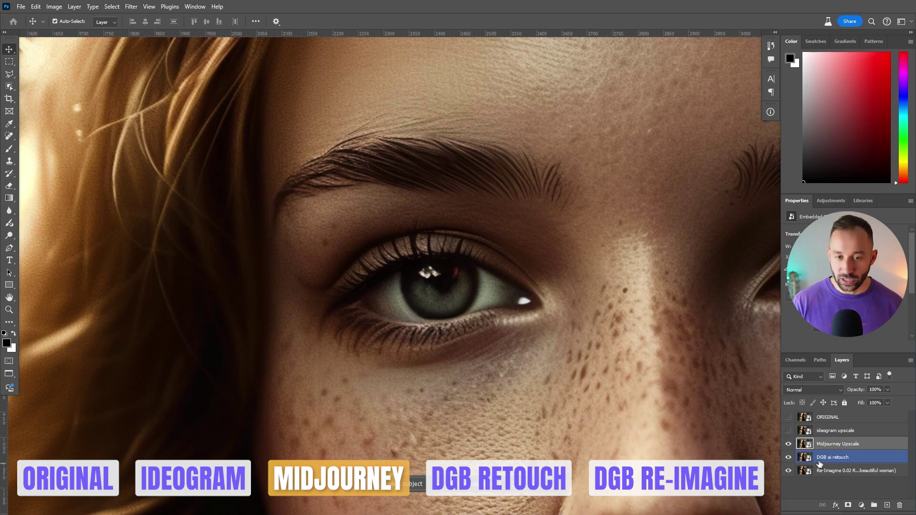
scroll(417, 235, up, 1)
drag(554, 294, 585, 310)
click(789, 444)
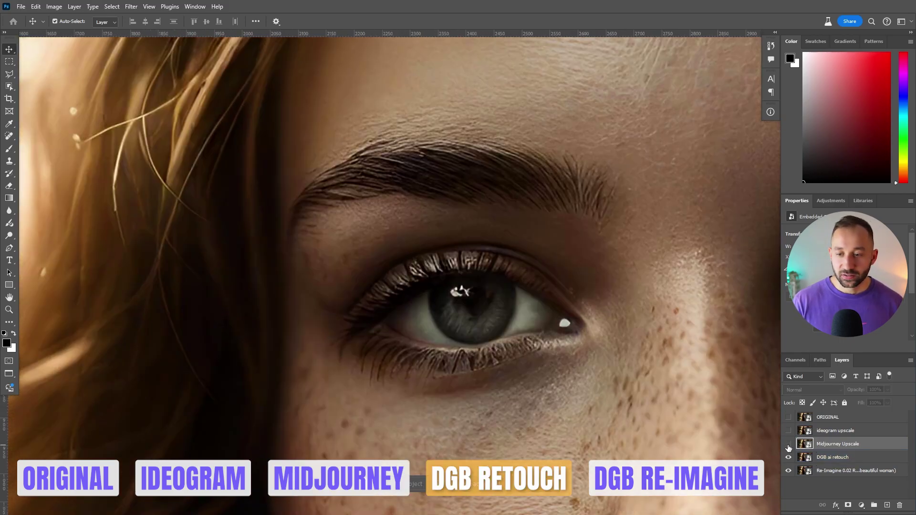
click(788, 444)
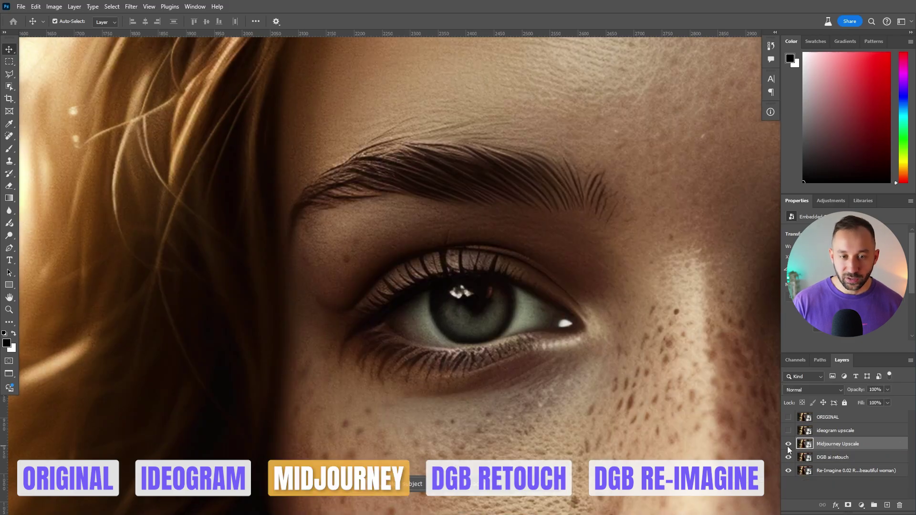
click(788, 445)
click(788, 444)
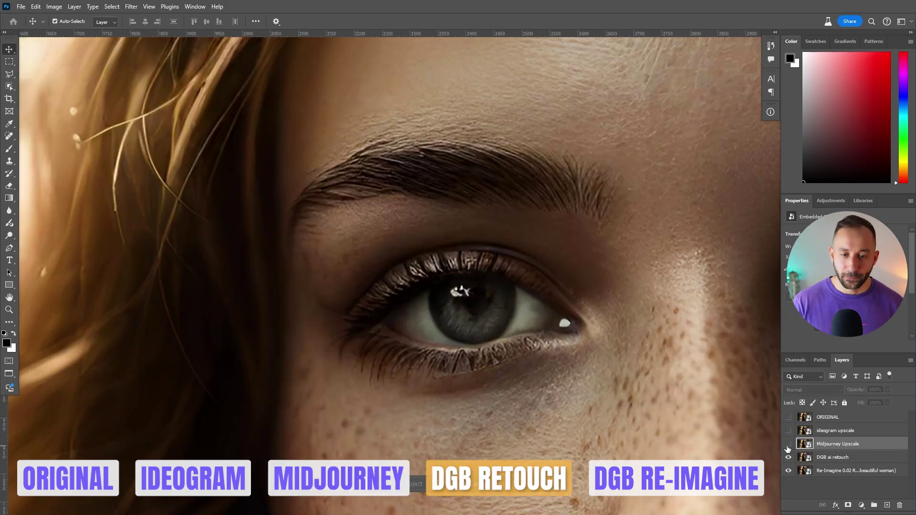
Inspect the nose, cheek texture and lips up close in the DGB ai retouch version
click(671, 357)
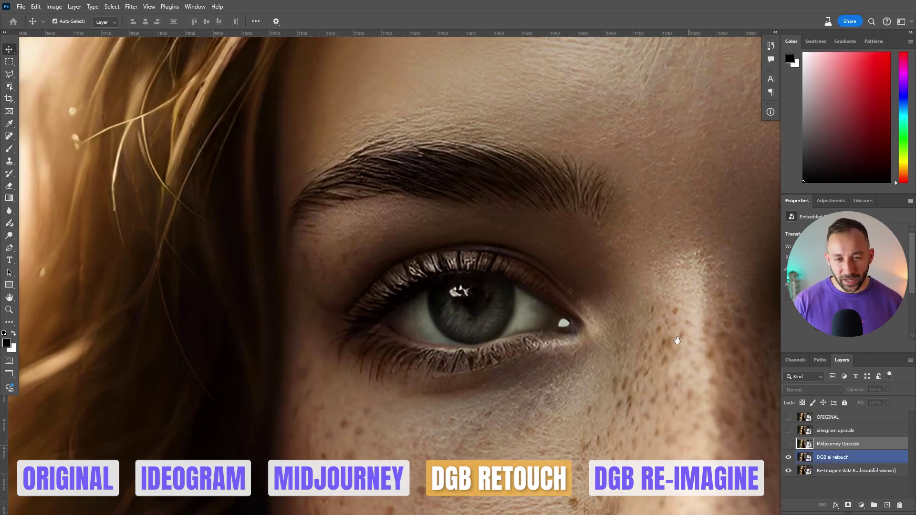
drag(675, 331, 551, 169)
drag(573, 225, 534, 151)
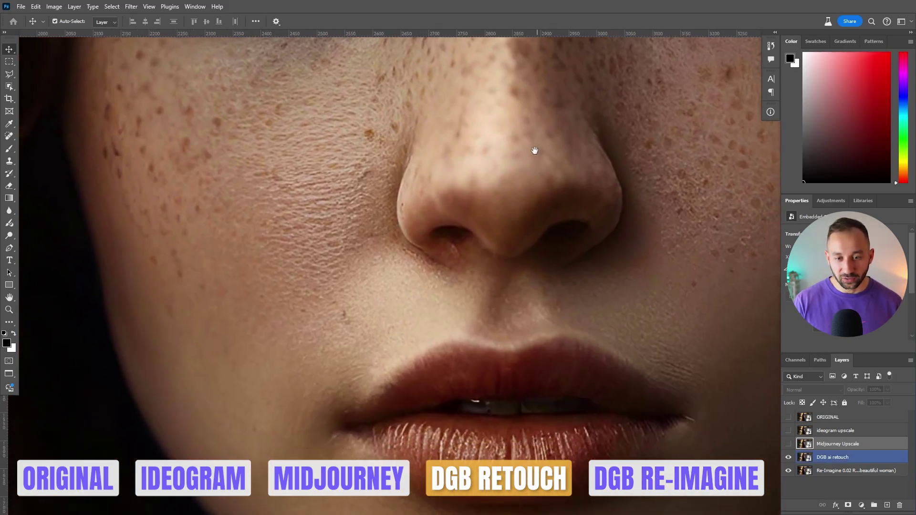
Compare the full face in the DGB ai retouch version with the original by toggling the ORIGINAL layer
drag(573, 209, 715, 504)
scroll(574, 366, down, 5)
drag(669, 405, 530, 206)
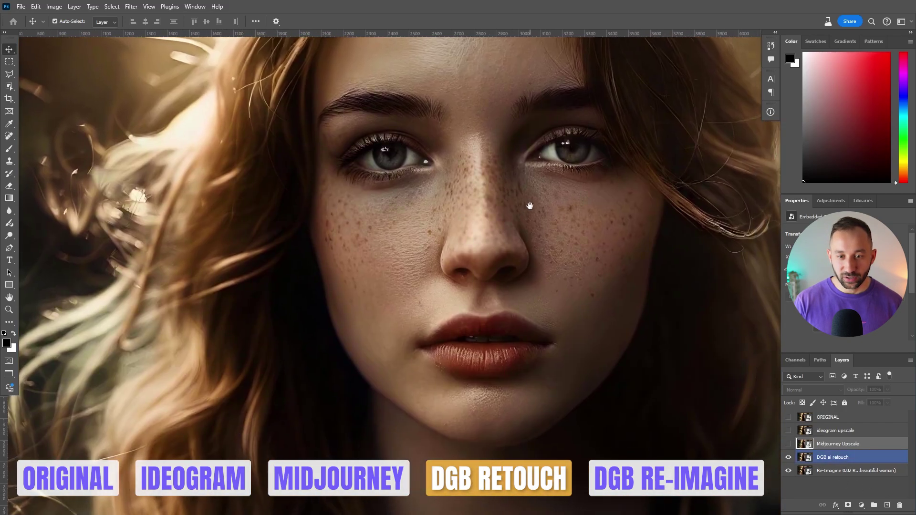
click(789, 418)
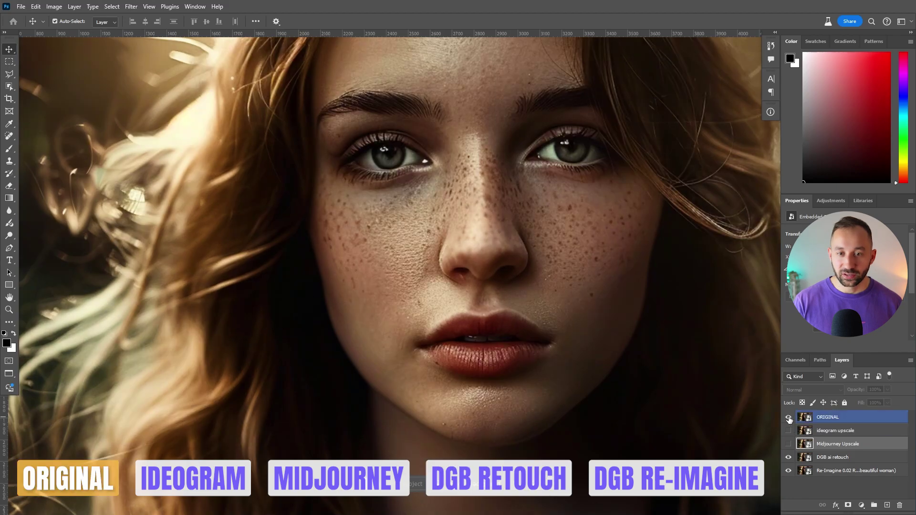
click(789, 418)
Examine the iris, eyelashes and eyebrow hairs up close in the DGB ai retouch version
click(833, 457)
scroll(372, 153, up, 5)
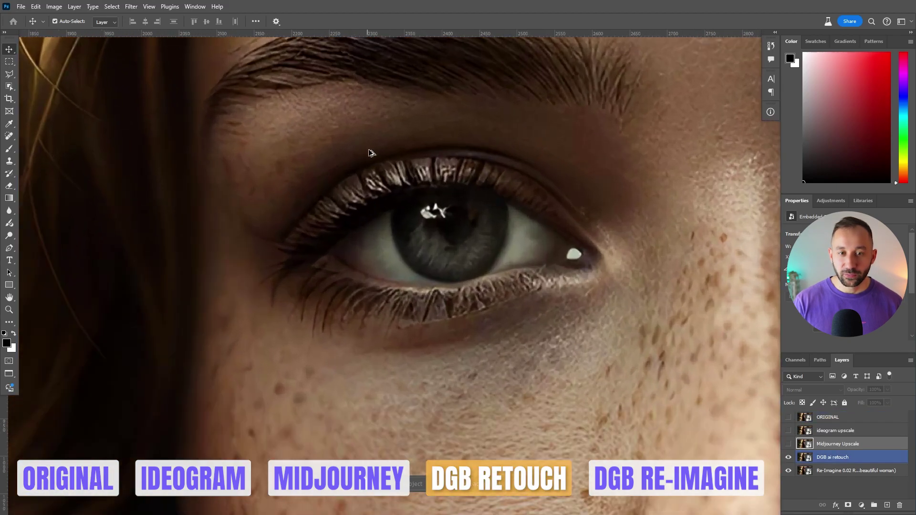
drag(588, 248, 568, 285)
scroll(553, 281, down, 3)
scroll(553, 280, up, 1)
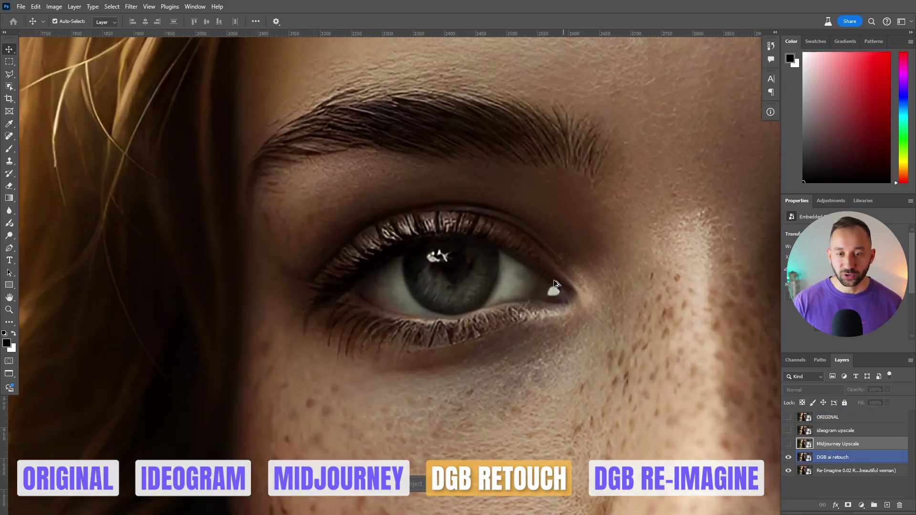
scroll(554, 281, up, 2)
scroll(432, 241, down, 4)
scroll(404, 156, up, 3)
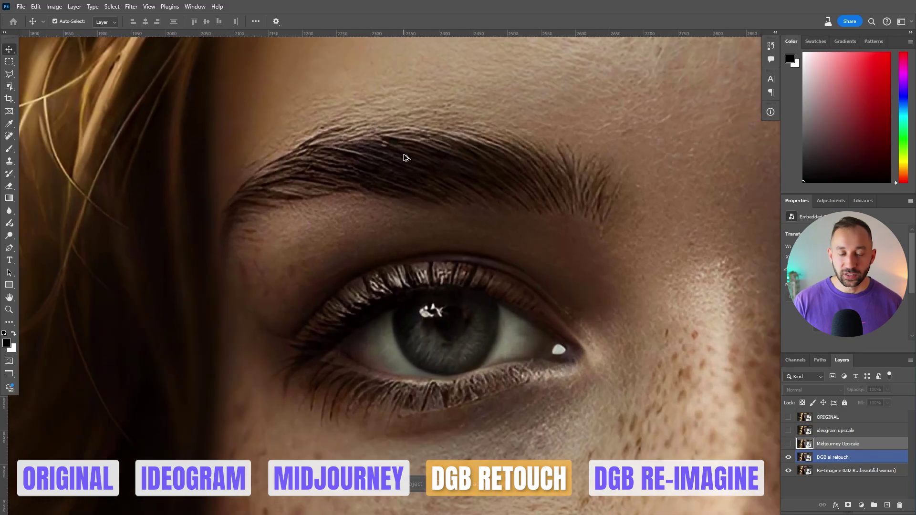
Compare the eyelashes, iris and eyebrow of the DGB ai retouch with the Midjourney upscale by repeatedly toggling the Midjourney Upscale layer
click(826, 444)
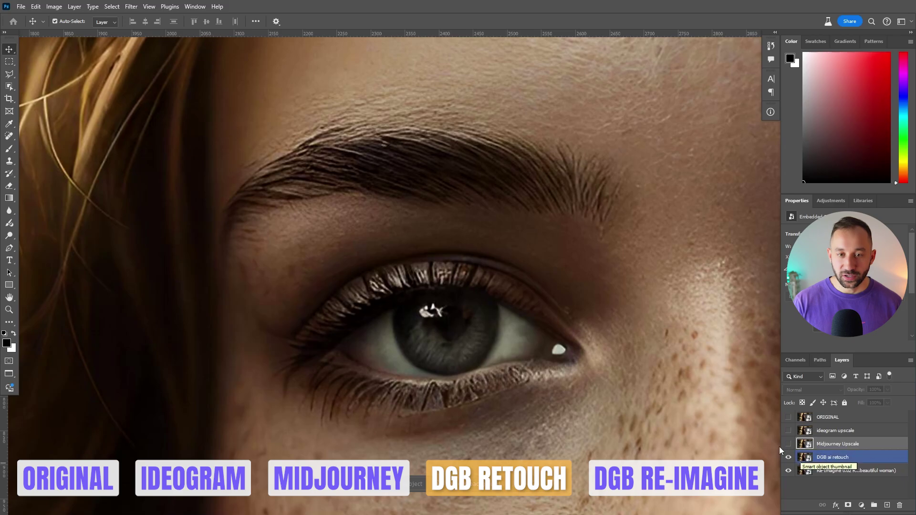
click(789, 445)
click(789, 444)
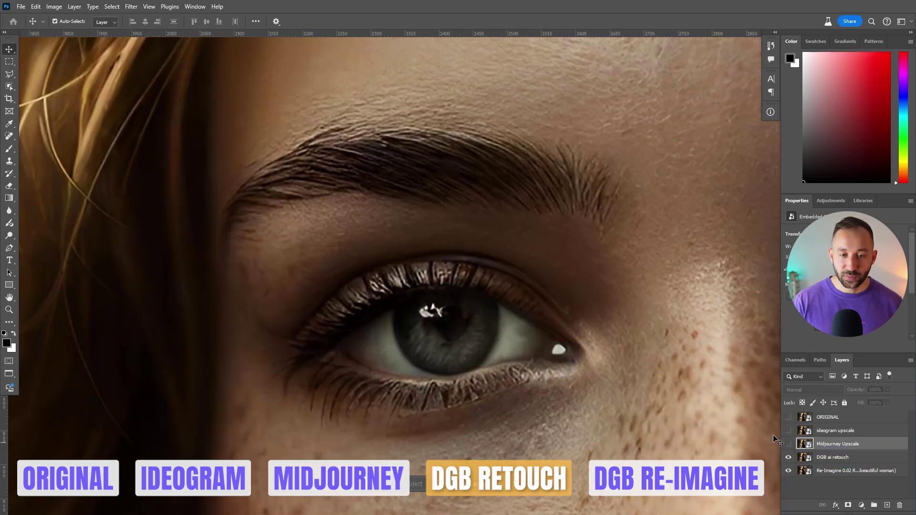
click(518, 319)
click(844, 448)
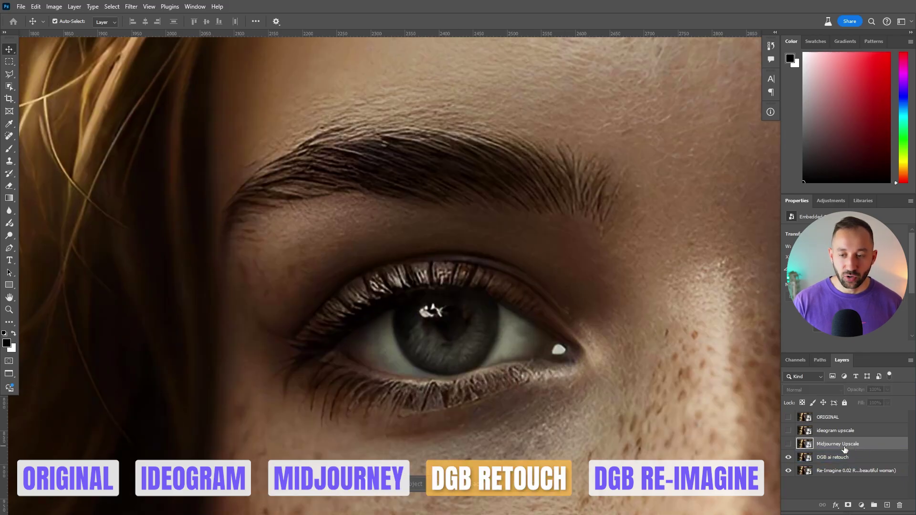
click(789, 444)
click(789, 444)
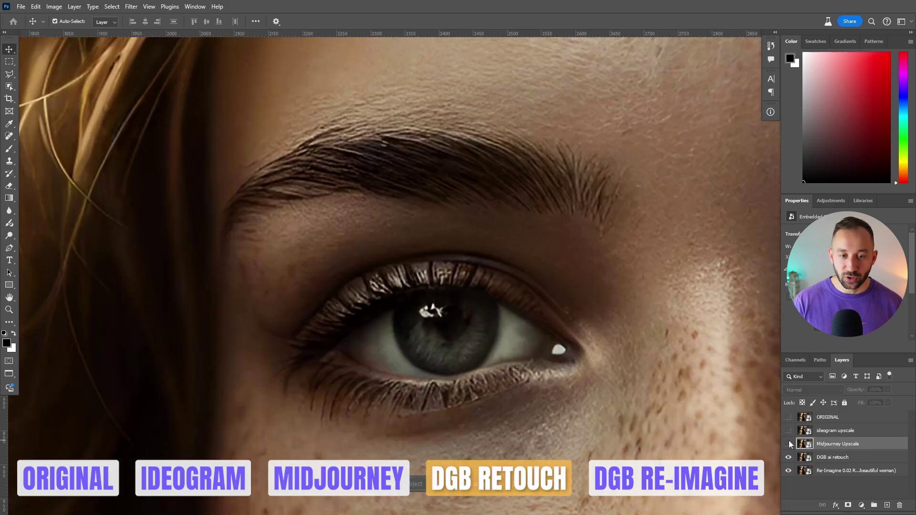
click(405, 280)
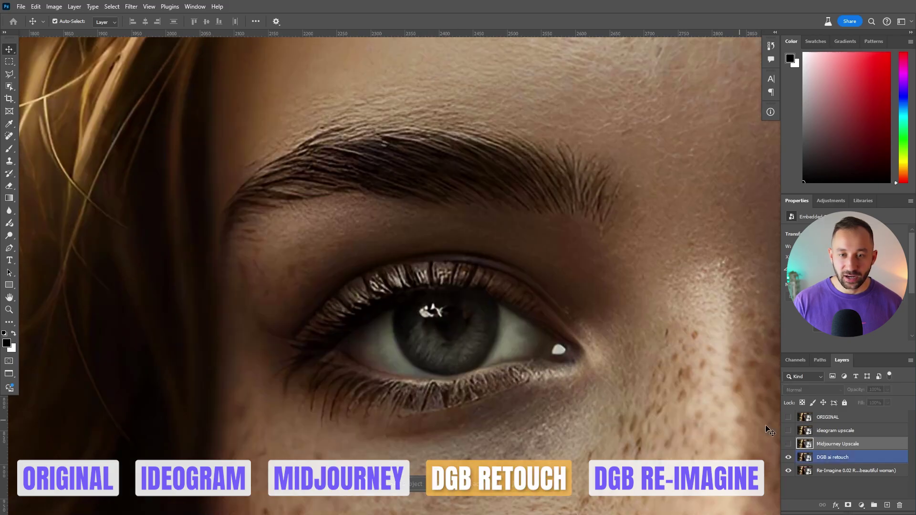
click(790, 446)
click(314, 320)
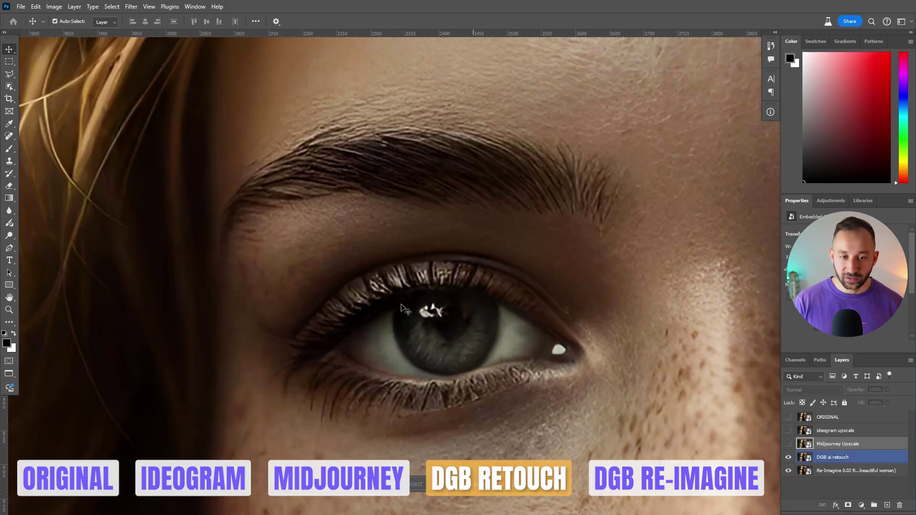
click(820, 445)
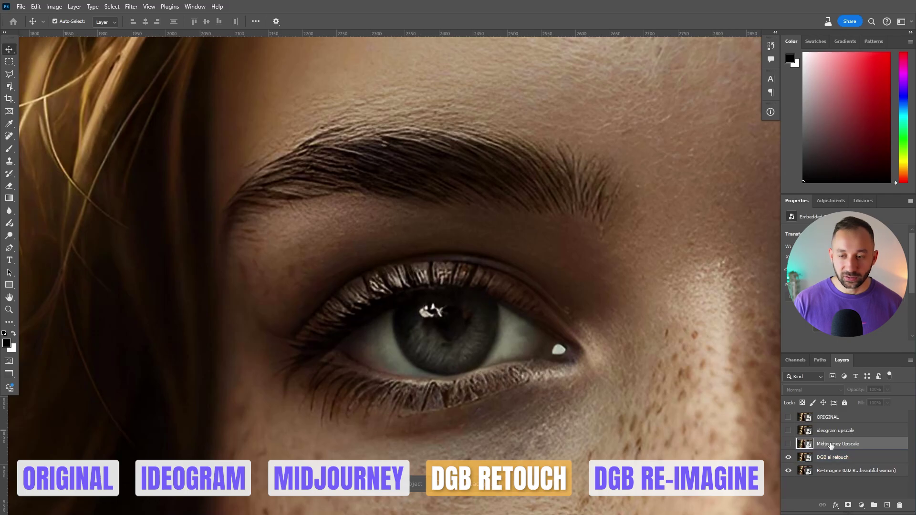
Compare the nose, cheek texture and lips of the Midjourney Upscale with the DGB ai retouch by repeatedly toggling the Midjourney Upscale layer
click(788, 443)
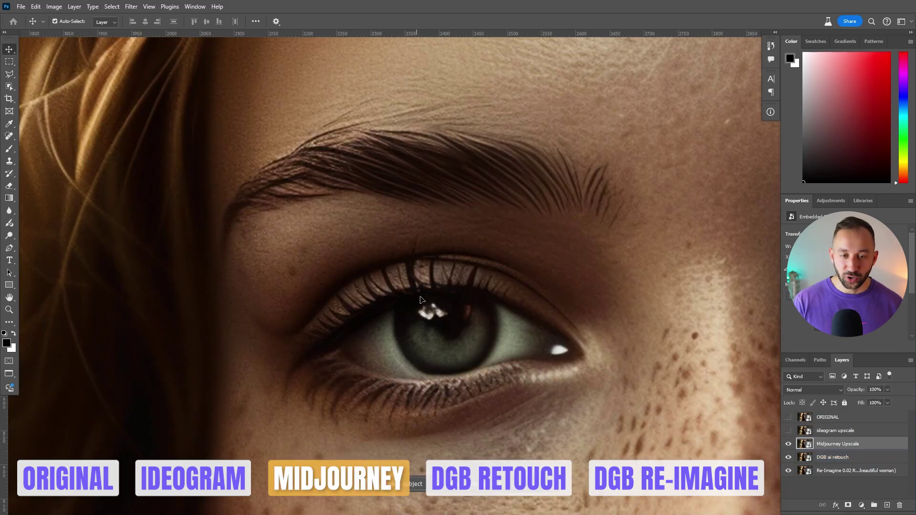
scroll(412, 253, down, 5)
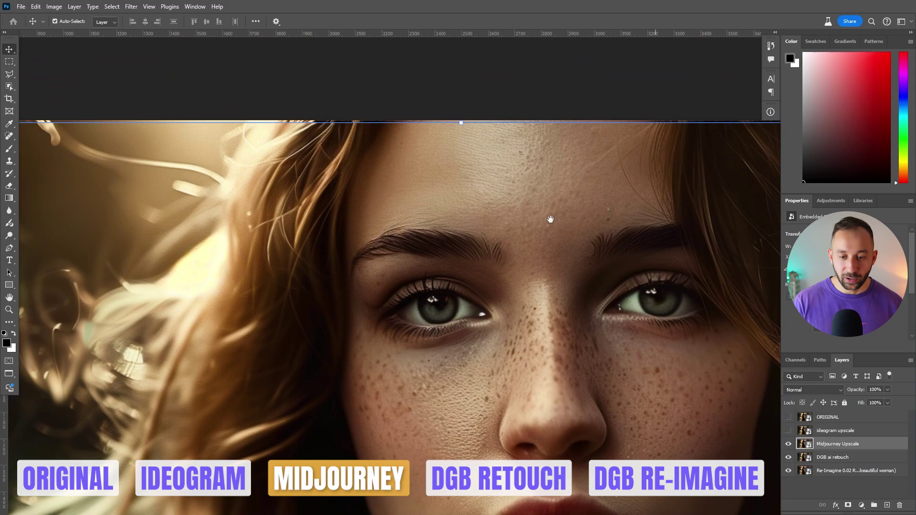
drag(550, 219, 539, 194)
scroll(428, 372, up, 4)
drag(417, 230, 426, 246)
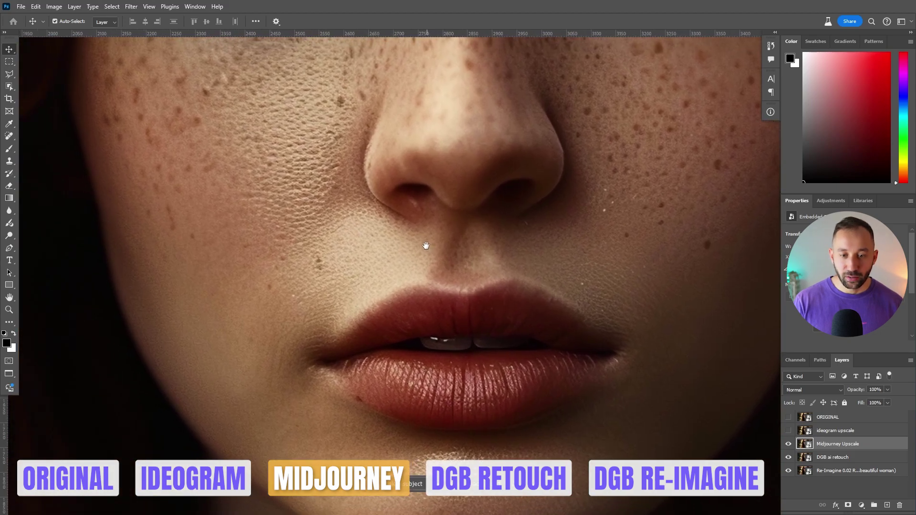
click(789, 444)
click(789, 444)
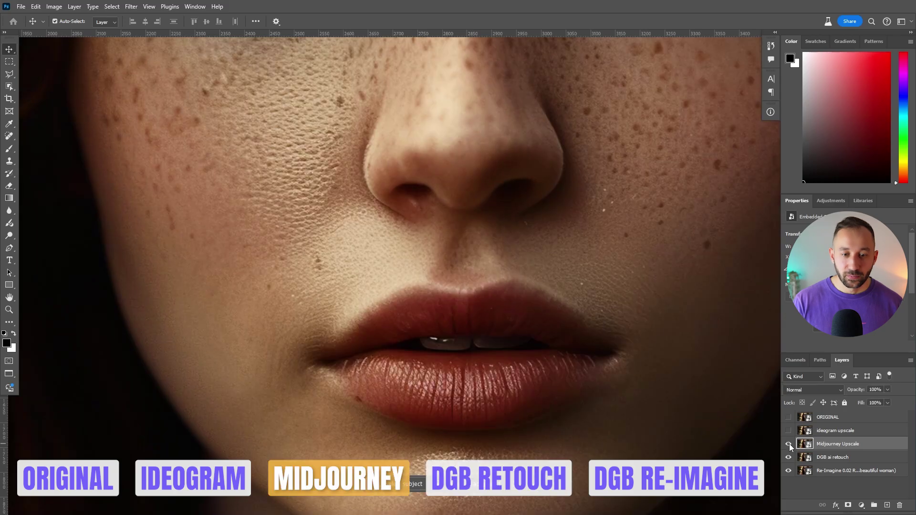
click(789, 445)
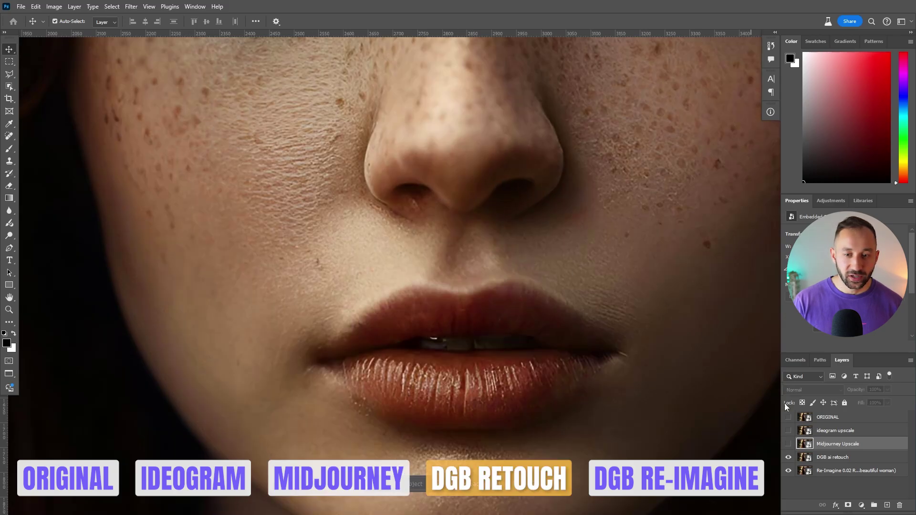
click(793, 444)
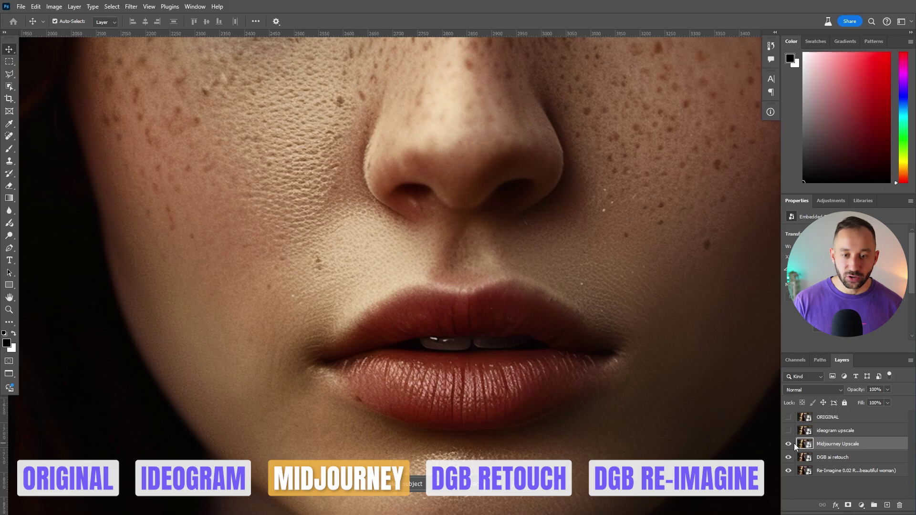
click(788, 445)
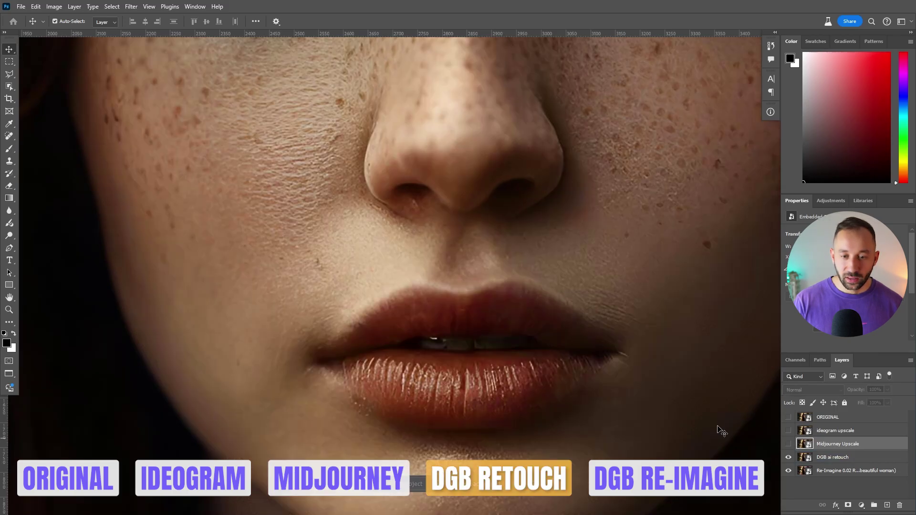
Examine the lip texture up close in the DGB ai retouch, then show the Midjourney Upscale layer over the same area
scroll(401, 404, up, 3)
scroll(590, 400, up, 1)
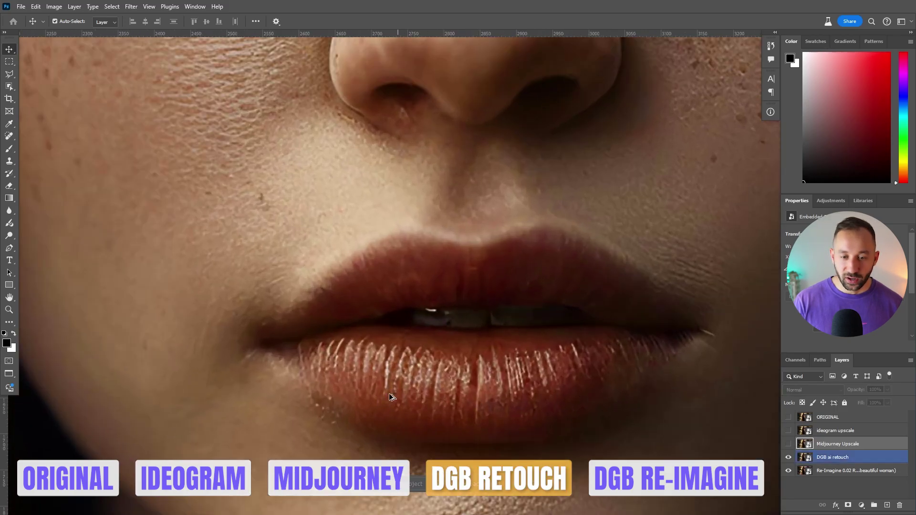
scroll(520, 394, down, 2)
scroll(531, 394, down, 2)
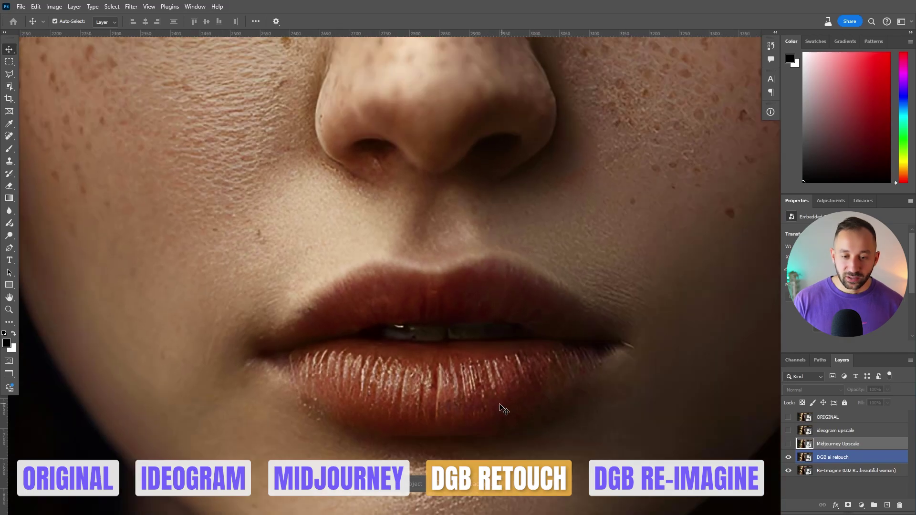
click(789, 444)
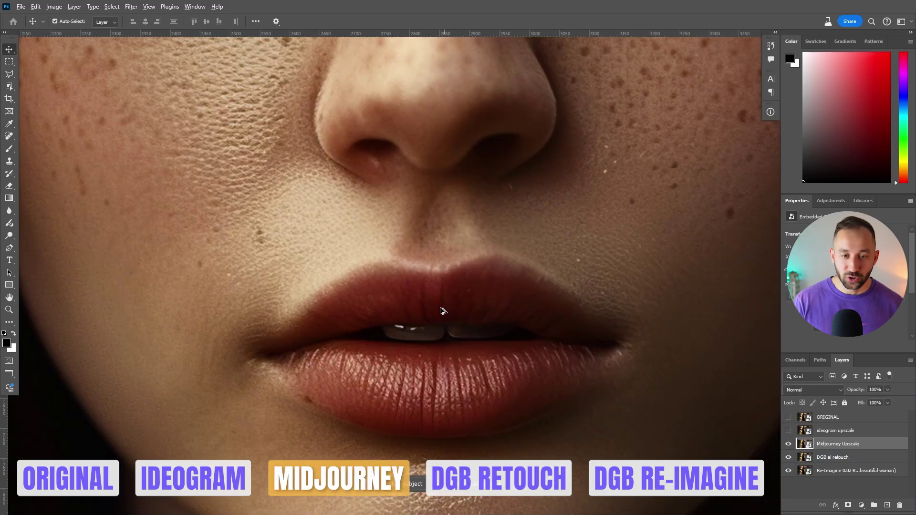
Inspect the loose hair strands beside the partly covered eye in the Midjourney Upscale
scroll(504, 336, down, 2)
drag(531, 168, 381, 338)
drag(530, 190, 426, 299)
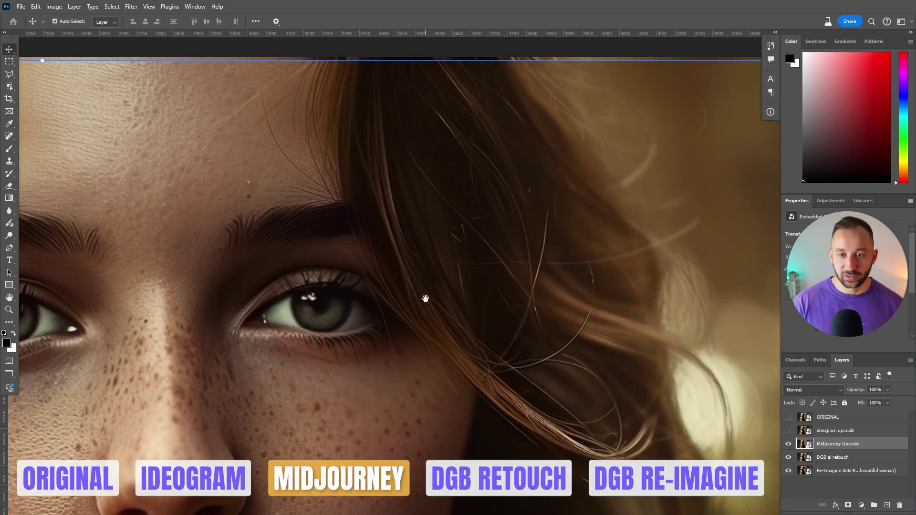
drag(597, 269, 474, 260)
scroll(461, 262, up, 1)
scroll(447, 321, up, 1)
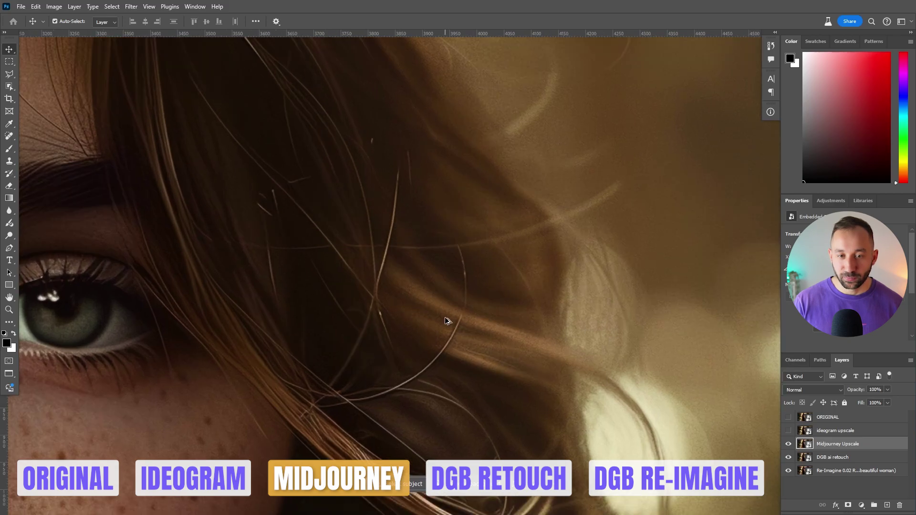
Compare the loose hair strands in the DGB ai retouch with the Midjourney version by toggling the Midjourney Upscale layer
click(789, 445)
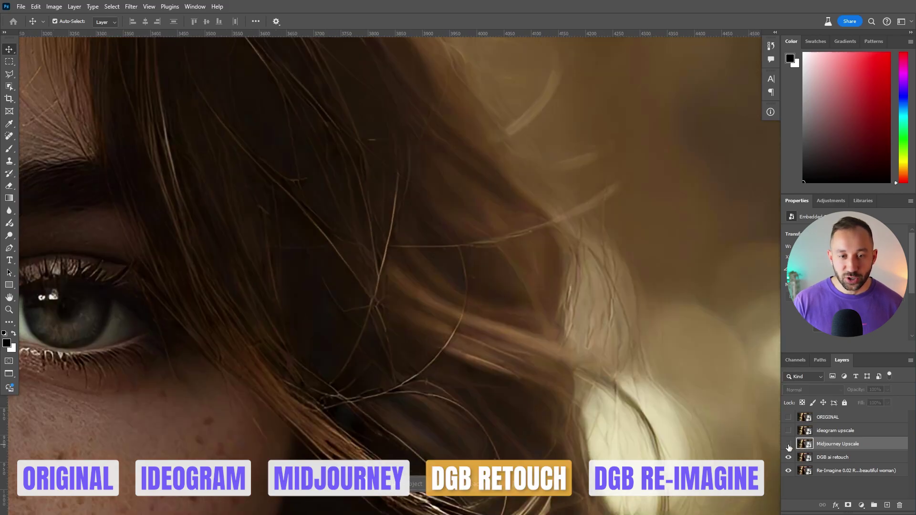
click(681, 405)
scroll(429, 365, up, 1)
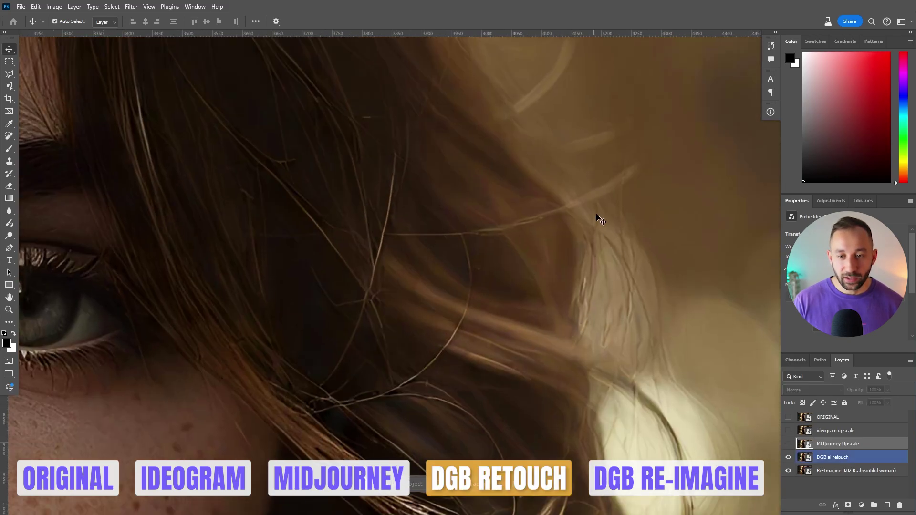
click(789, 445)
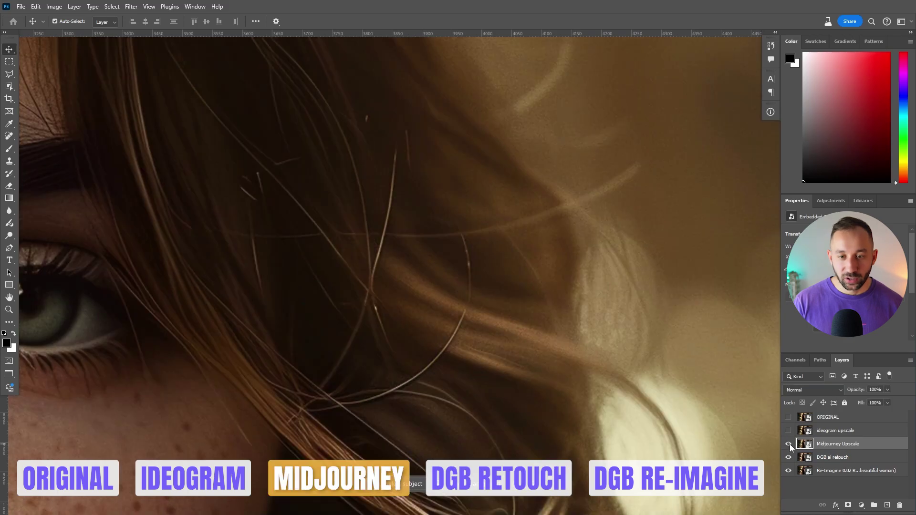
click(789, 444)
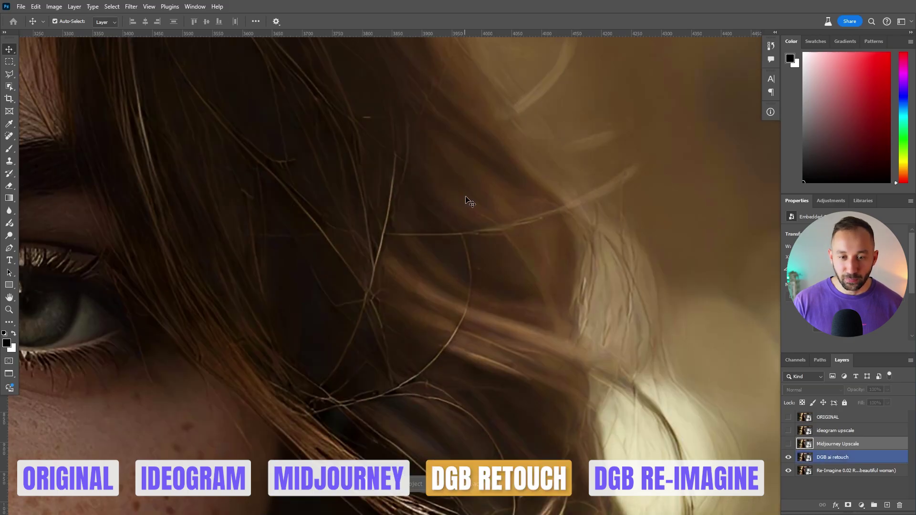
scroll(401, 422, up, 5)
scroll(476, 256, down, 7)
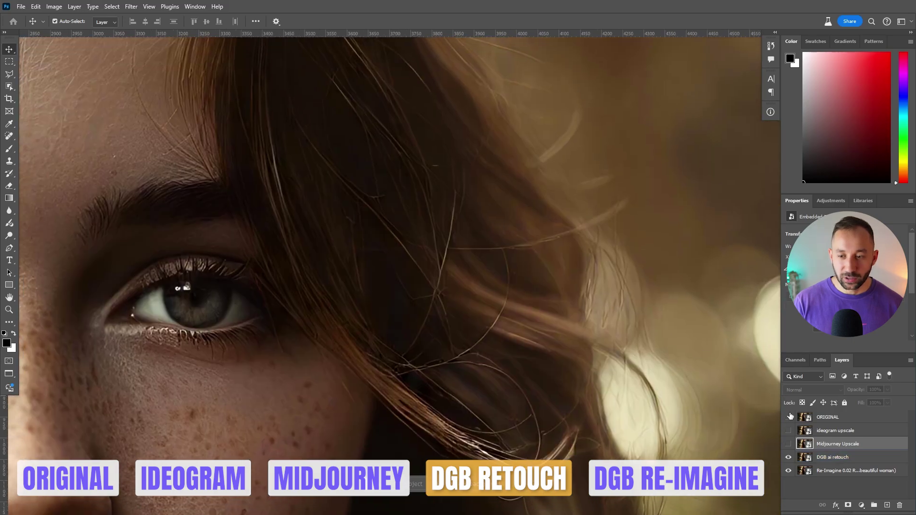
Compare the whole face in the Midjourney and DGB ai retouch versions by repeatedly toggling the Midjourney Upscale layer
scroll(581, 293, down, 2)
drag(335, 285, 552, 165)
scroll(536, 177, up, 1)
click(789, 445)
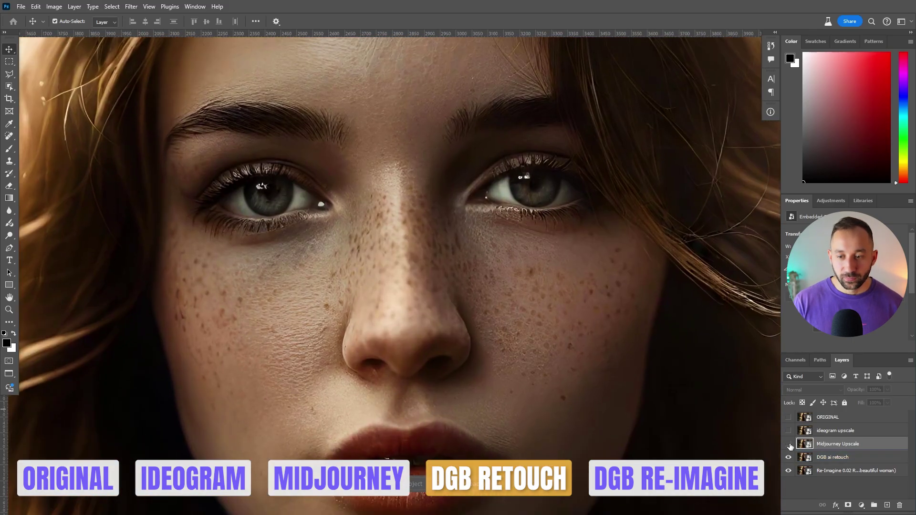
click(789, 445)
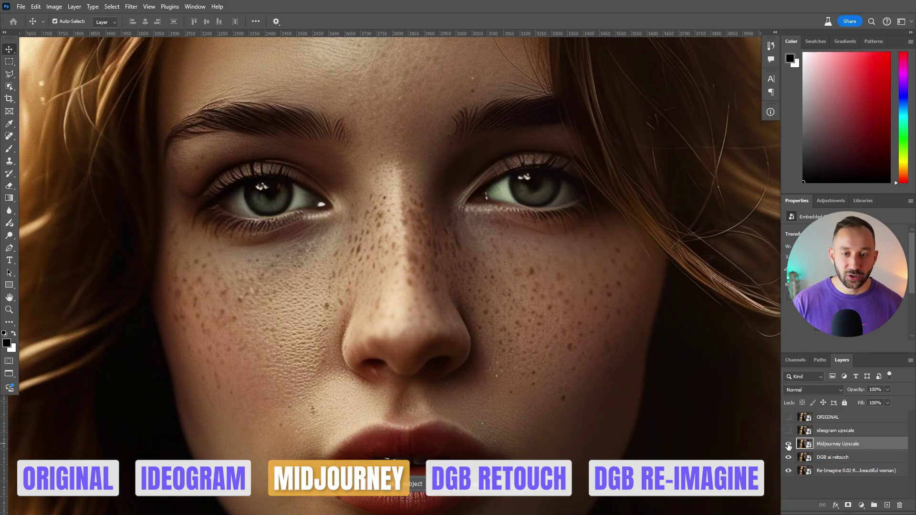
click(789, 446)
click(788, 446)
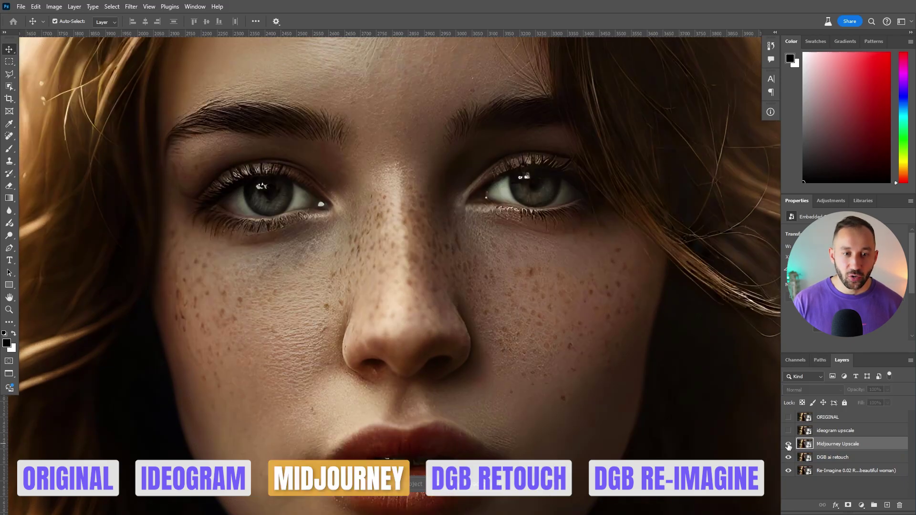
click(789, 446)
Examine the iris reflection, eyelashes and surrounding skin of the uncovered eye up close in the DGB ai retouch
scroll(248, 195, up, 1)
scroll(248, 195, up, 1)
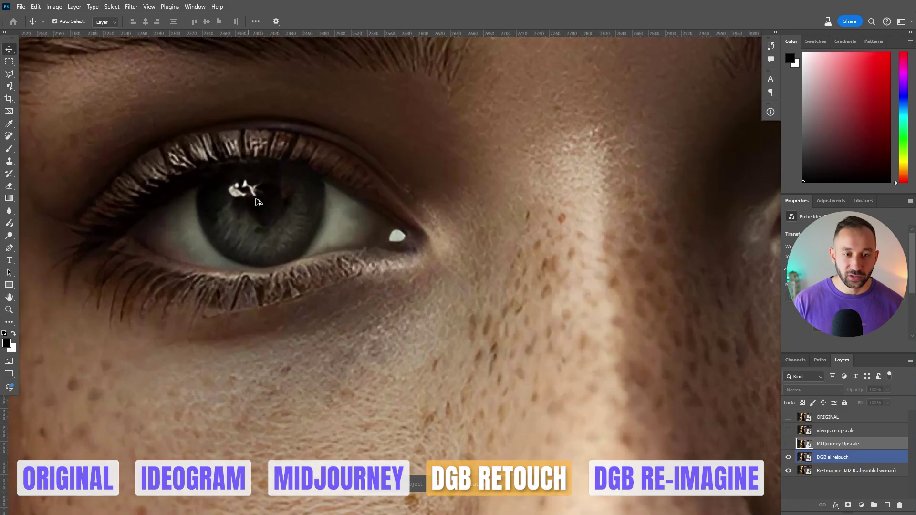
scroll(266, 210, up, 2)
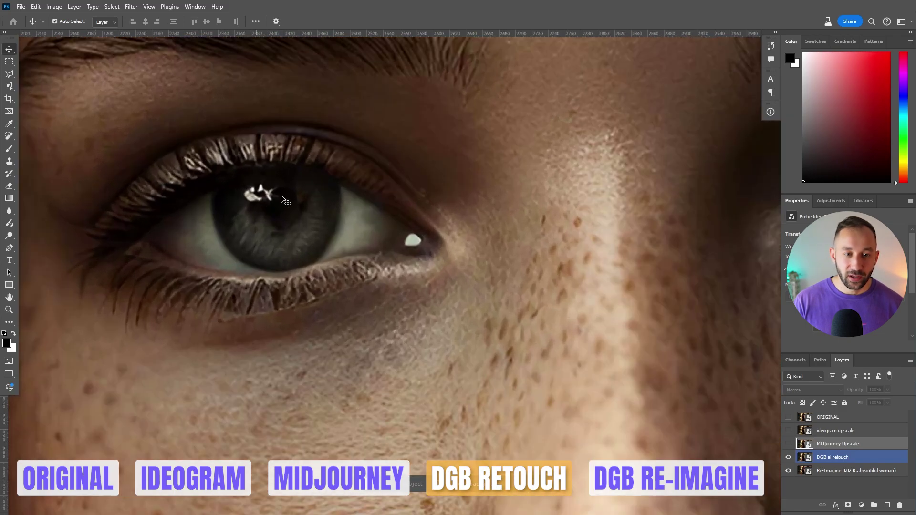
scroll(269, 210, down, 1)
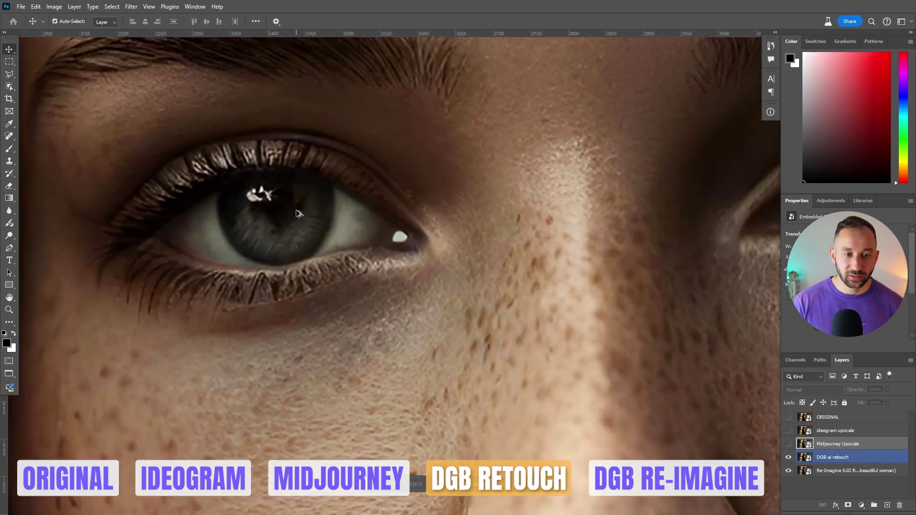
scroll(295, 213, down, 5)
scroll(286, 215, up, 6)
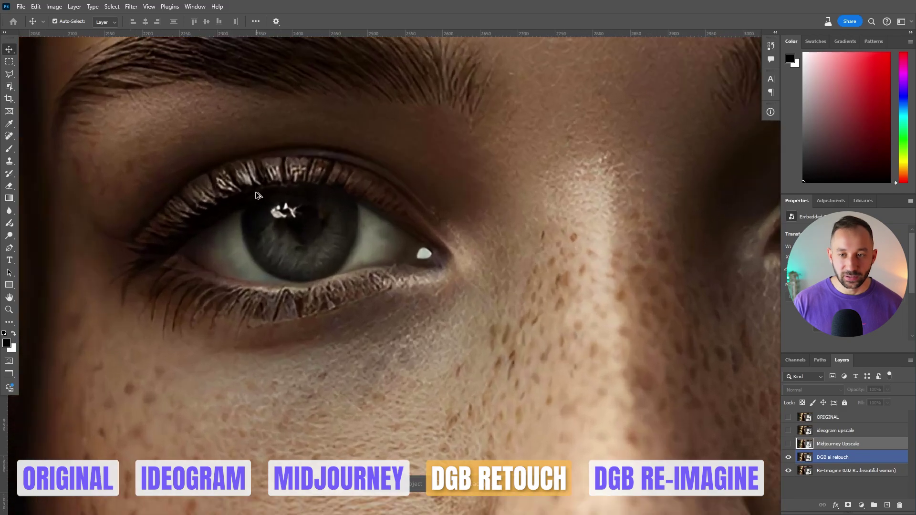
scroll(279, 213, down, 3)
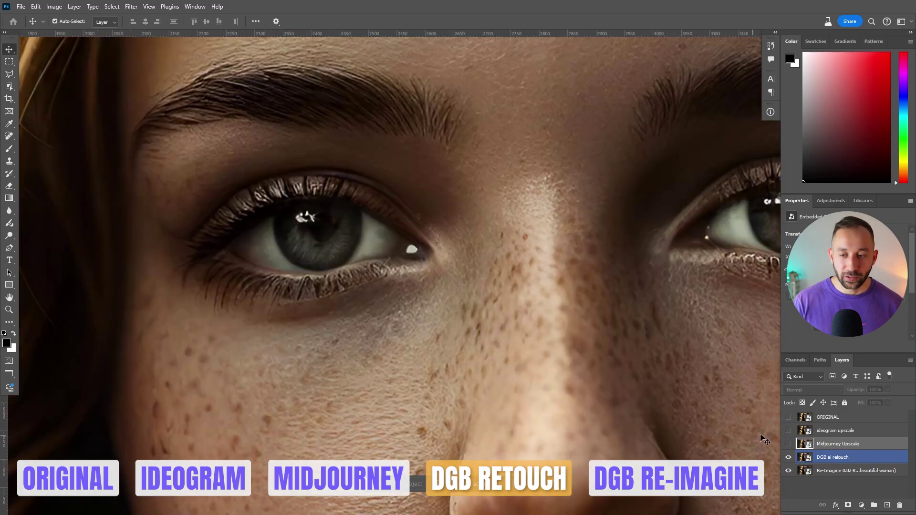
Compare the eyes and face of the Midjourney Upscale with the DGB ai retouch, leaving the Midjourney Upscale layer hidden
click(789, 444)
click(789, 444)
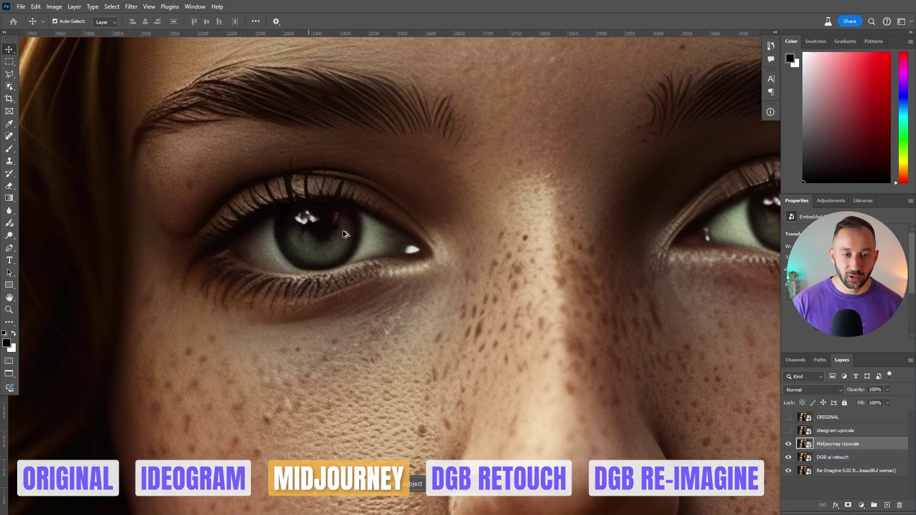
scroll(301, 222, down, 4)
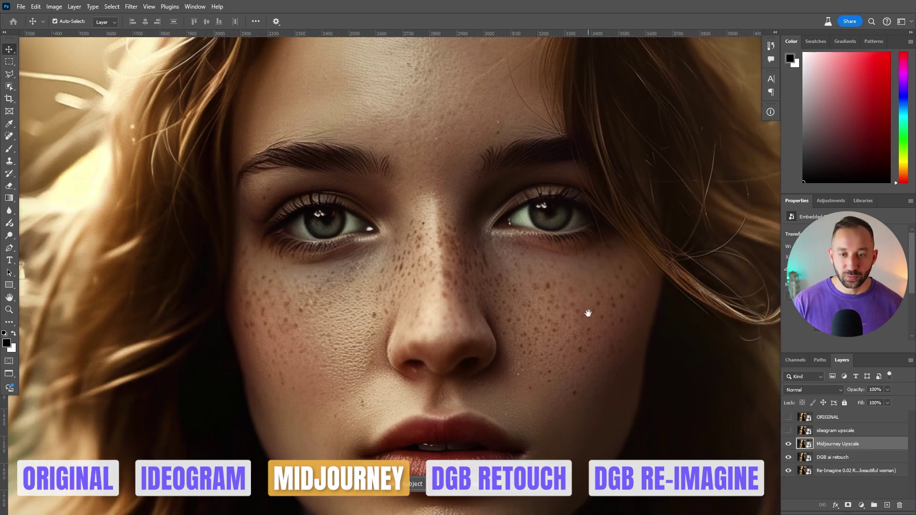
click(789, 444)
click(805, 457)
click(809, 451)
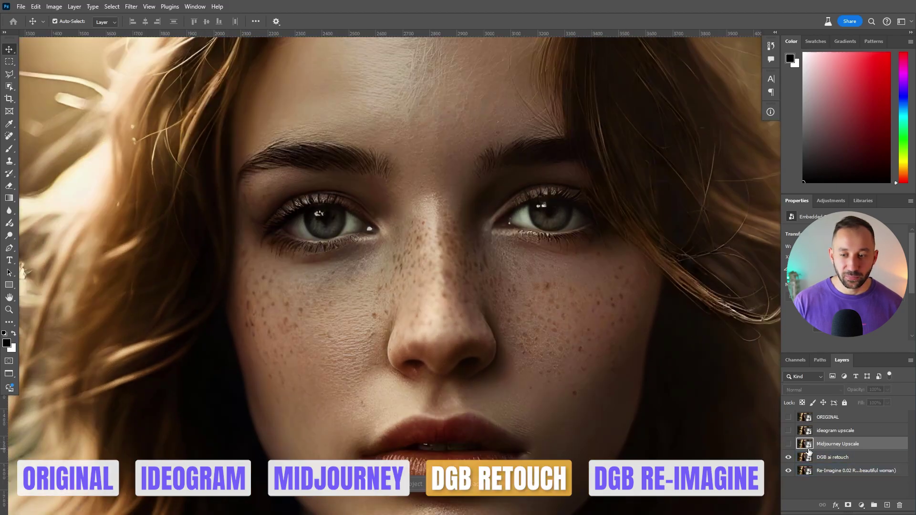
Compare the eye and freckled skin across the ideogram upscale, Midjourney Upscale and DGB ai retouch by showing and hiding the upper layers in turn
click(789, 431)
click(836, 431)
scroll(267, 189, up, 5)
click(789, 431)
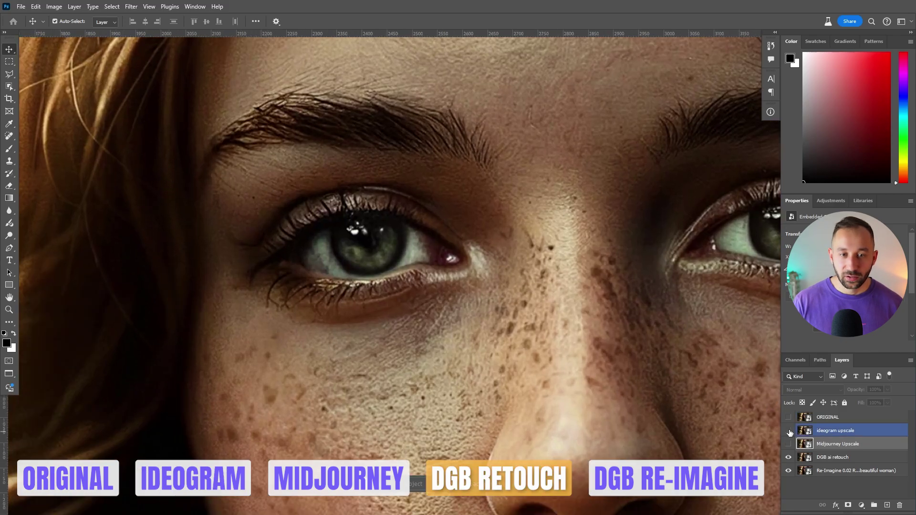
click(789, 444)
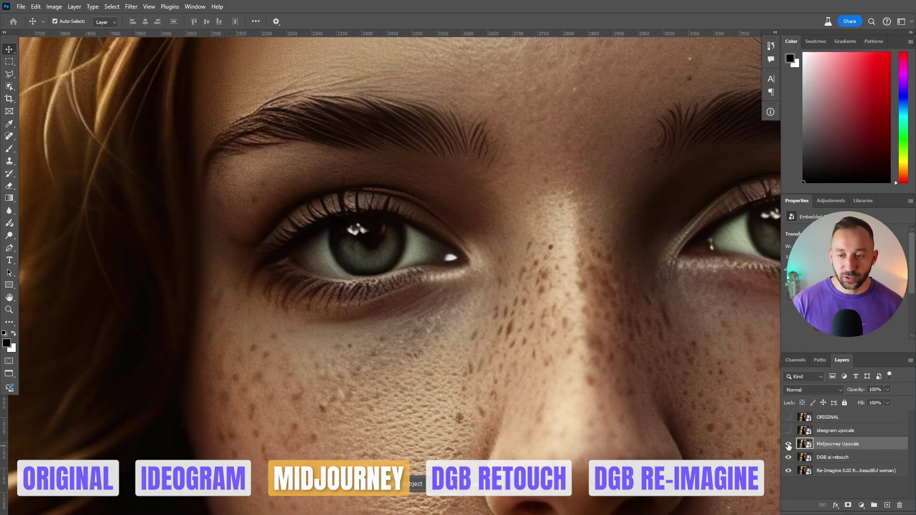
click(788, 445)
scroll(586, 322, down, 3)
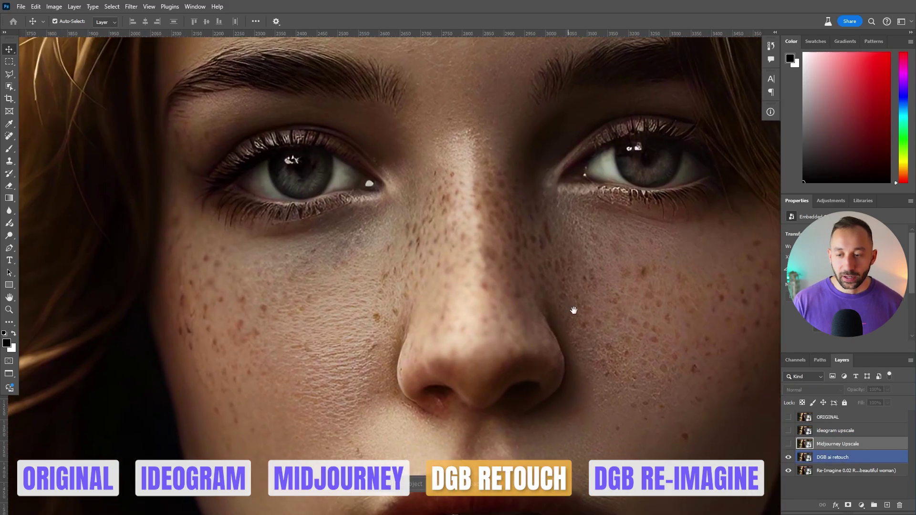
Select the DGB ai retouch layer and hide it to show the Re-Imagine 0.02 layer beneath
click(883, 474)
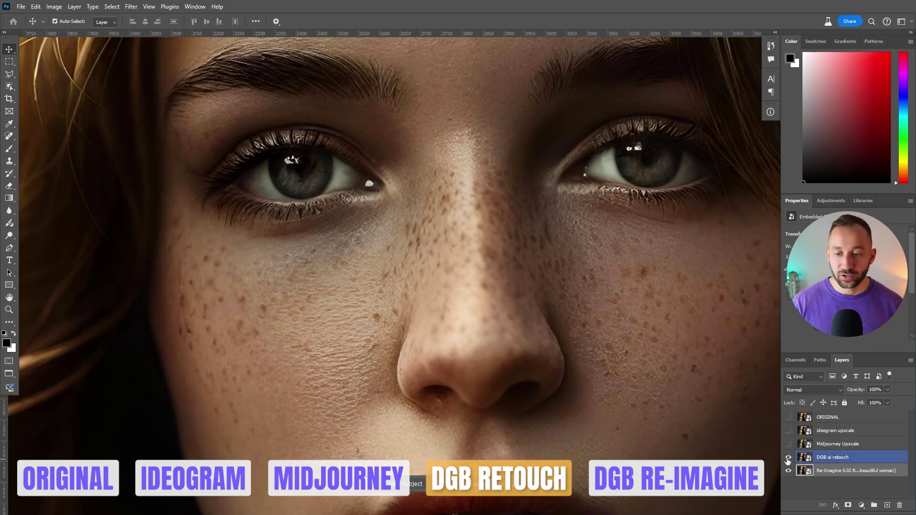
click(838, 457)
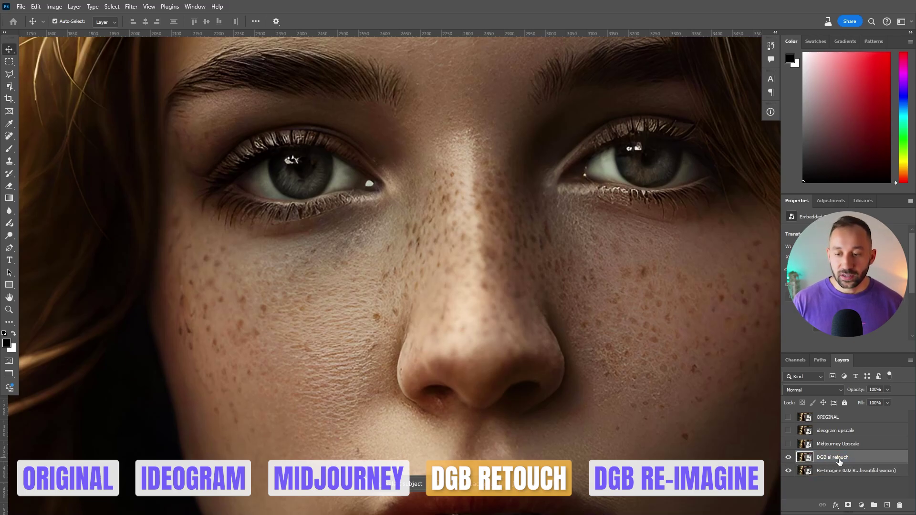
click(788, 458)
click(770, 444)
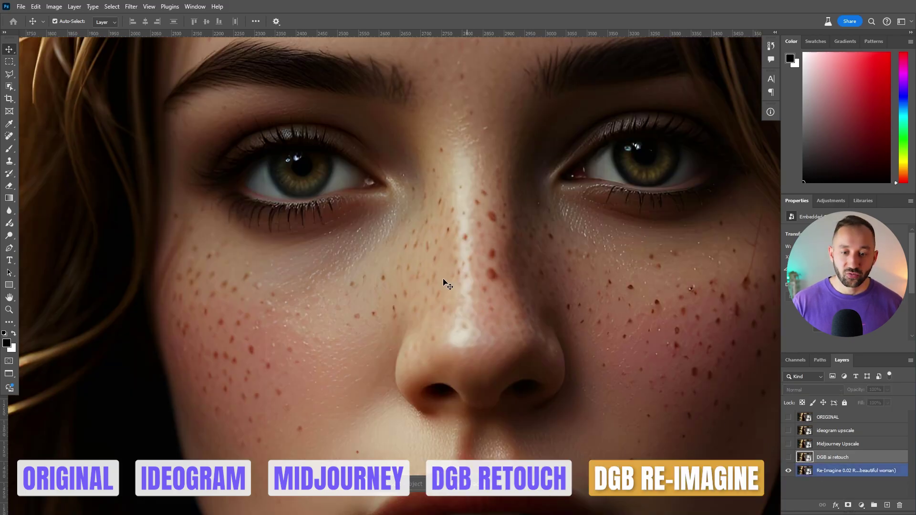
Examine the iris, eyelashes and eyebrow of the uncovered eye up close in the Re-Imagine 0.02 version
drag(347, 133, 381, 189)
scroll(231, 107, up, 2)
scroll(280, 152, up, 3)
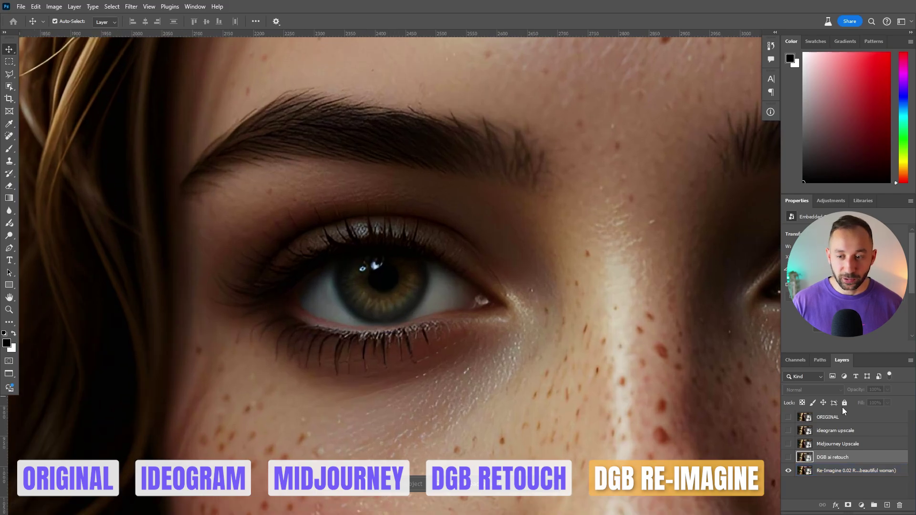
Compare the eye and eyebrow of the Re-Imagine 0.02 version with the DGB ai retouch and the Midjourney Upscale
click(788, 457)
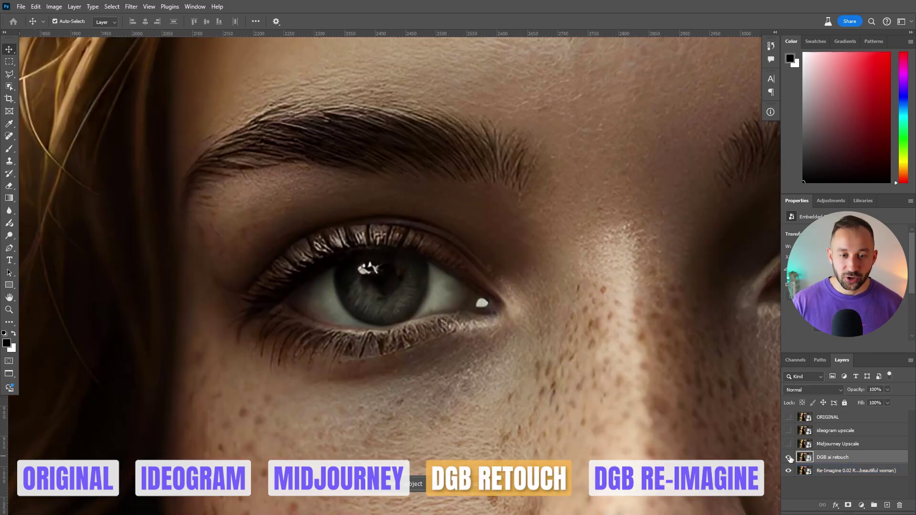
click(789, 458)
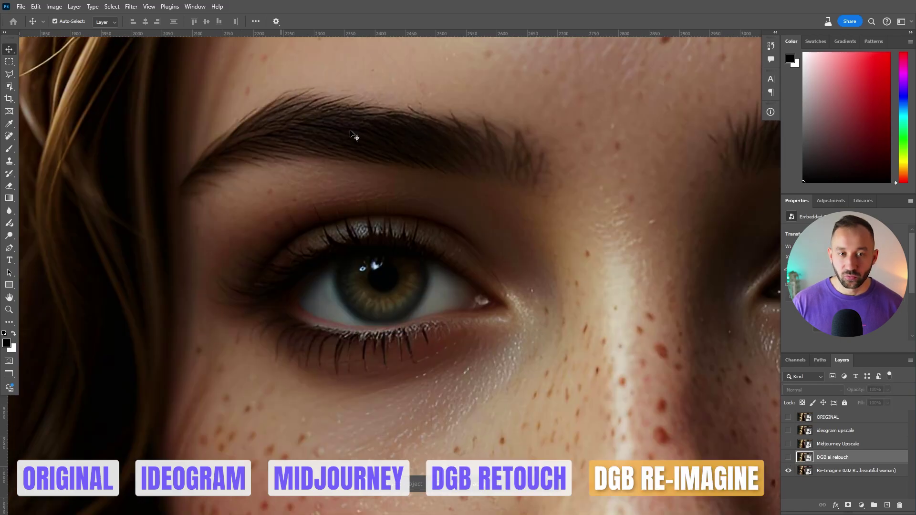
click(789, 445)
click(789, 445)
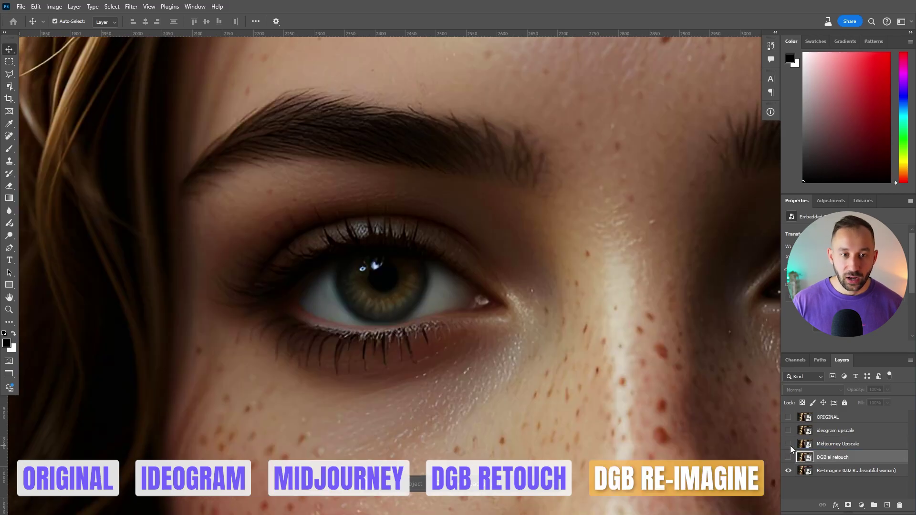
Compare the freckled skin under the eye and on the nose between the Re-Imagine 0.02 version and the Midjourney Upscale
click(667, 450)
drag(518, 404, 538, 286)
drag(583, 215, 577, 253)
scroll(511, 300, down, 3)
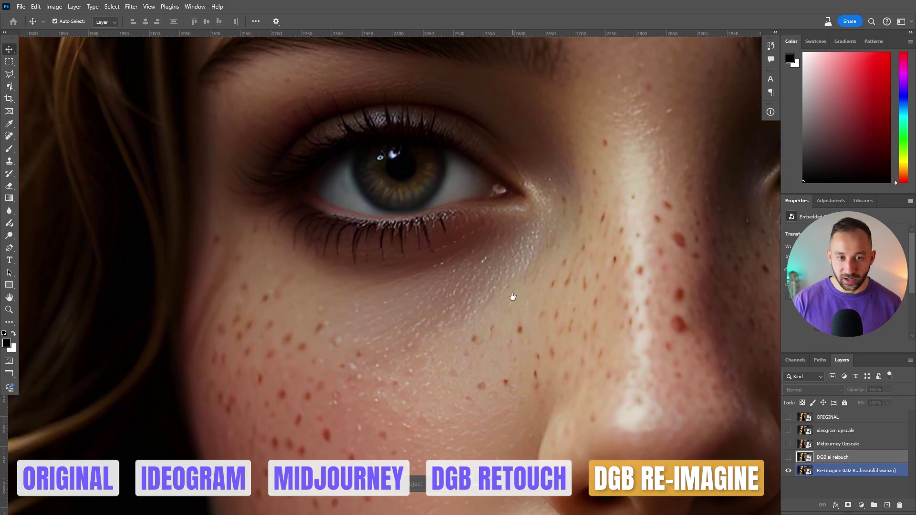
click(789, 446)
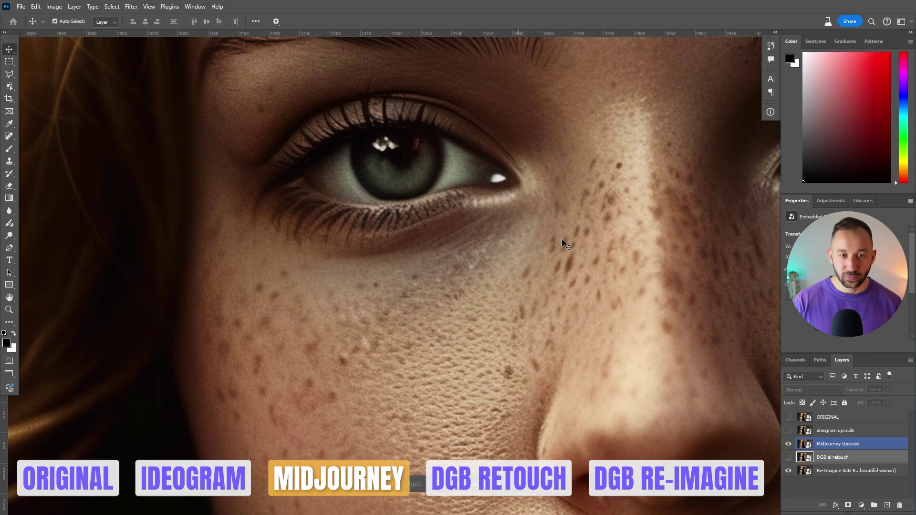
drag(603, 231, 586, 257)
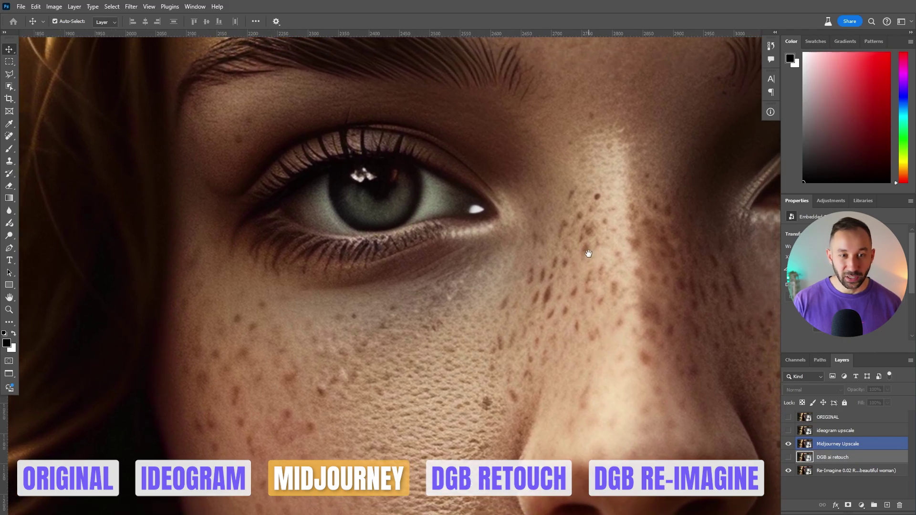
click(789, 445)
scroll(517, 206, down, 3)
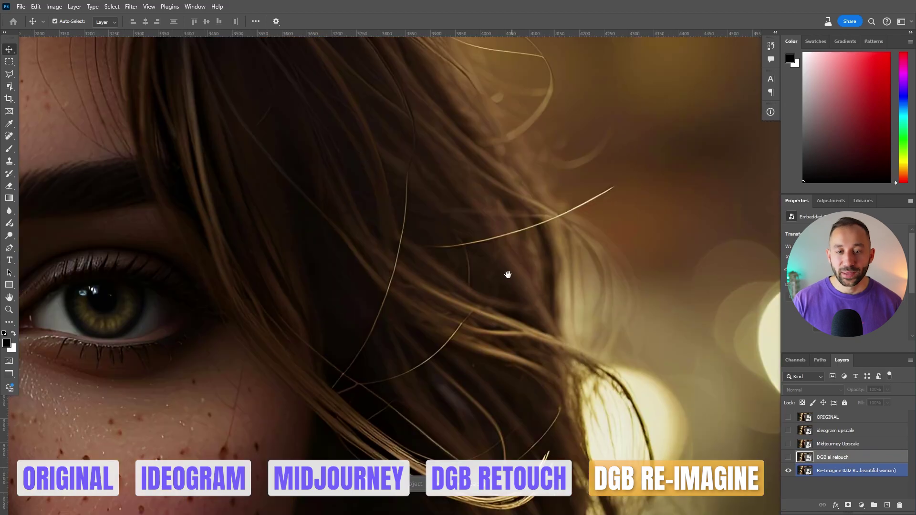
Compare the fine hair strands beside the partly covered eye between the Re-Imagine 0.02 version and the Midjourney Upscale
drag(507, 272, 515, 252)
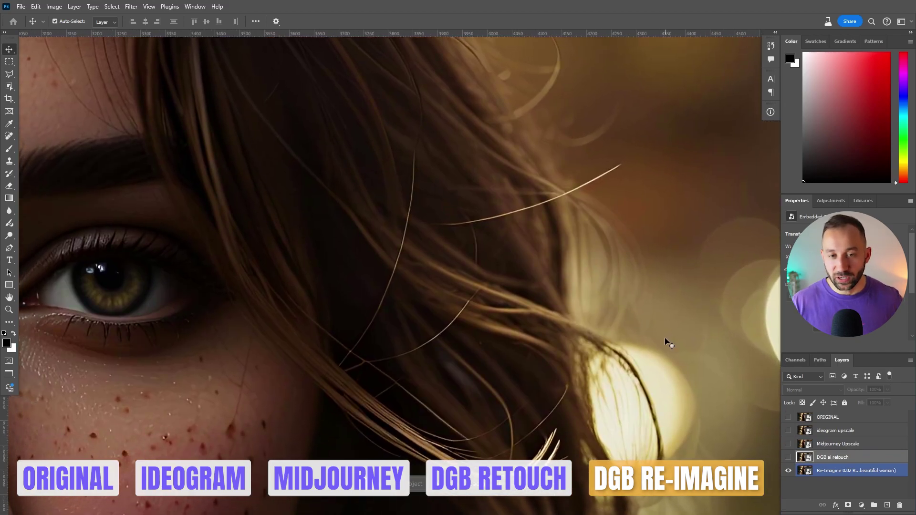
scroll(444, 203, up, 2)
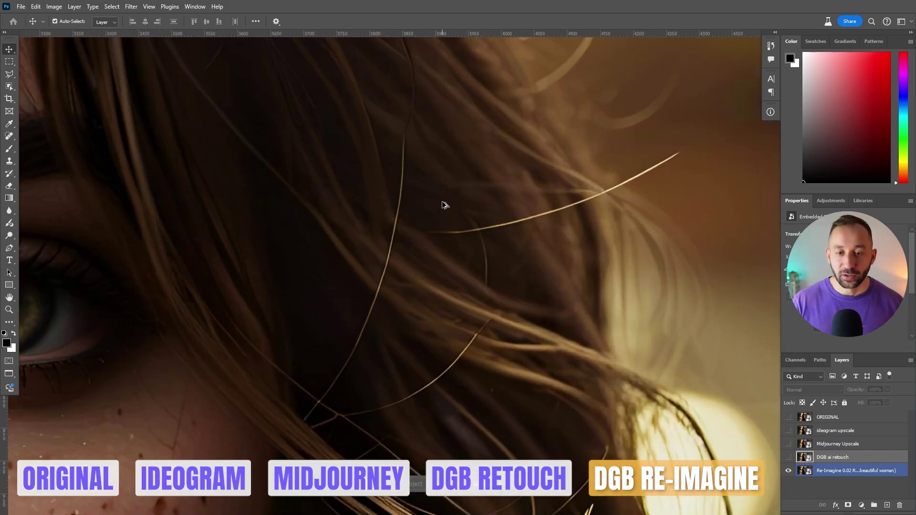
scroll(440, 201, down, 2)
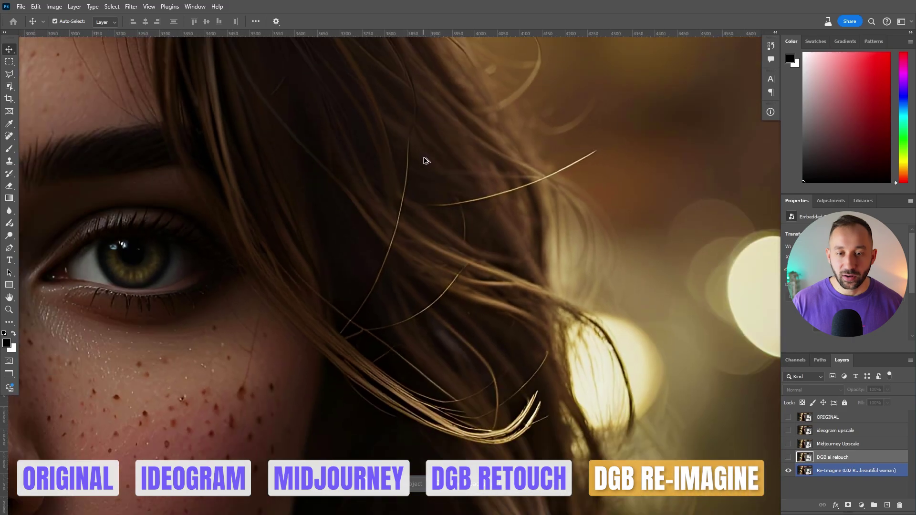
click(790, 446)
scroll(378, 219, up, 1)
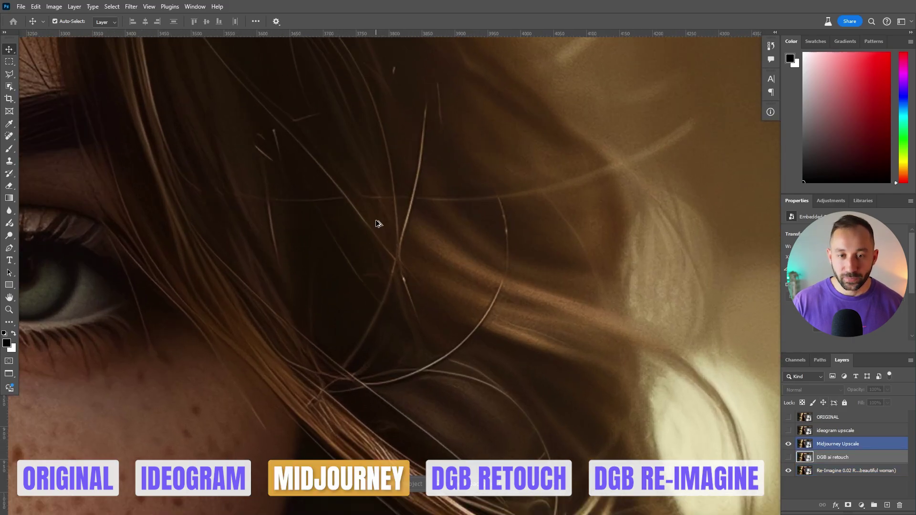
click(789, 446)
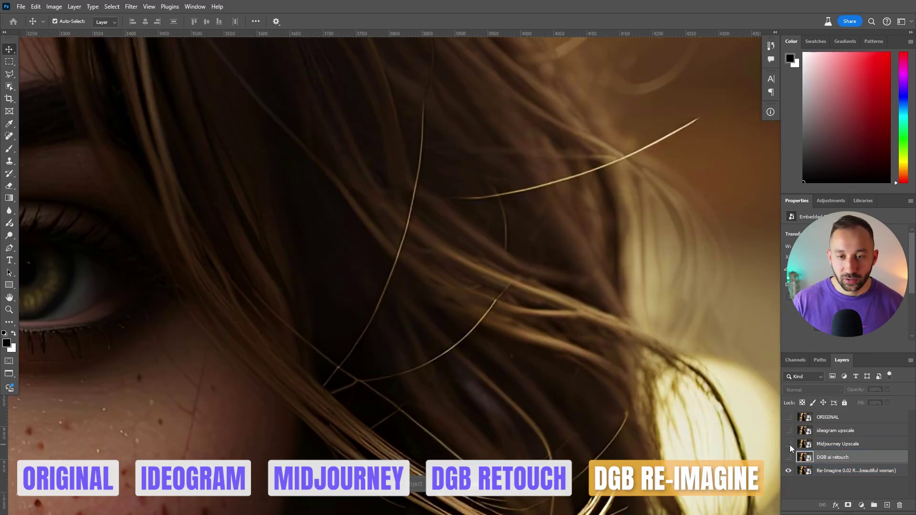
Examine the loose hair strands against the blurred lights in the Re-Imagine 0.02 version and compare them with the DGB ai retouch
click(855, 471)
scroll(565, 204, down, 2)
scroll(565, 204, up, 3)
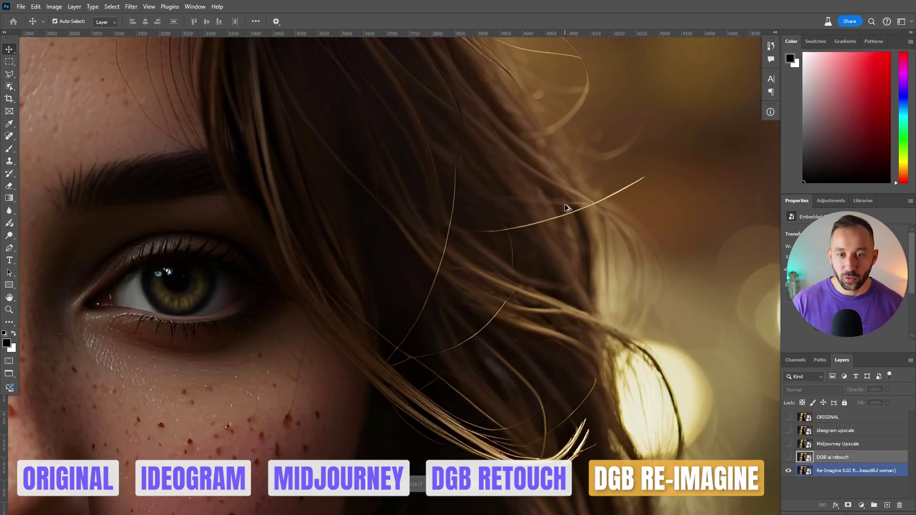
scroll(556, 265, down, 1)
scroll(580, 431, up, 2)
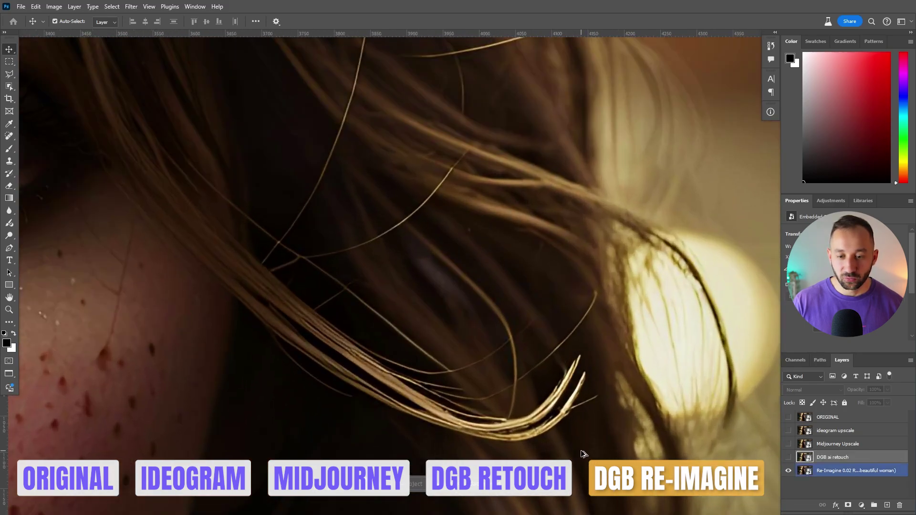
scroll(579, 447, down, 1)
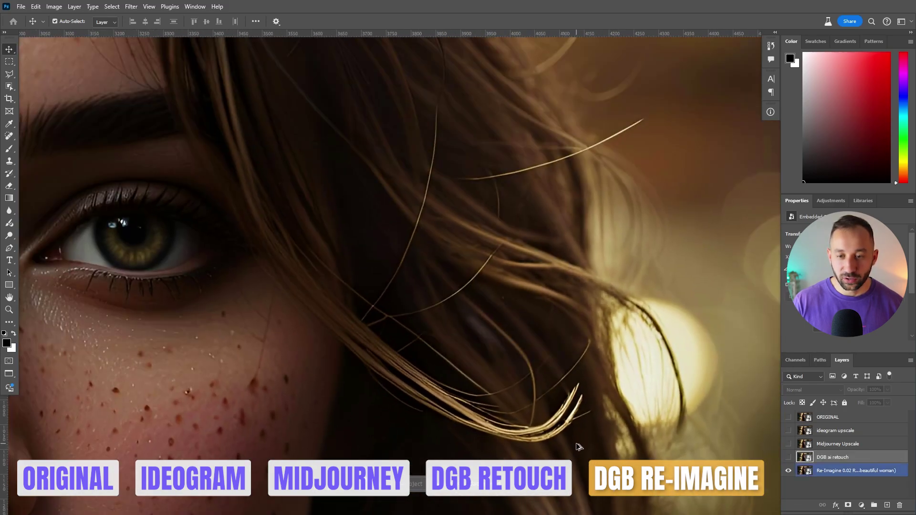
click(789, 457)
drag(458, 314, 480, 364)
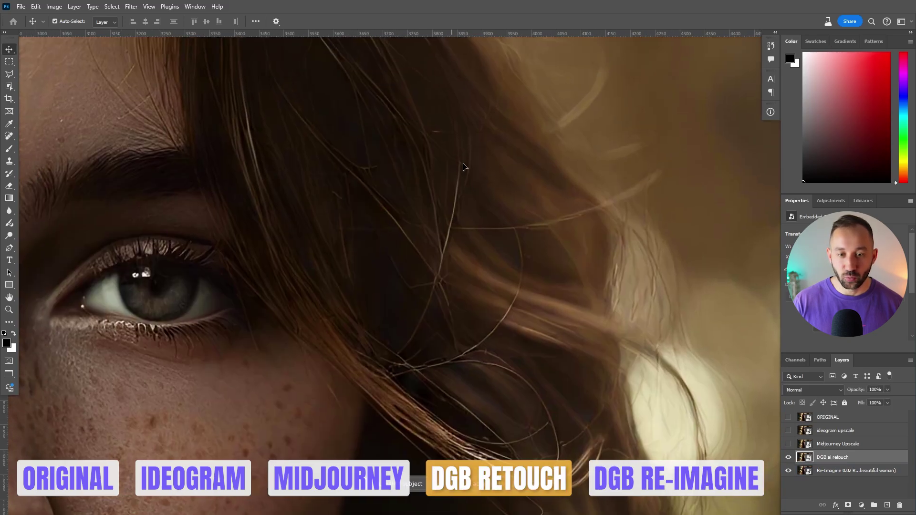
click(789, 458)
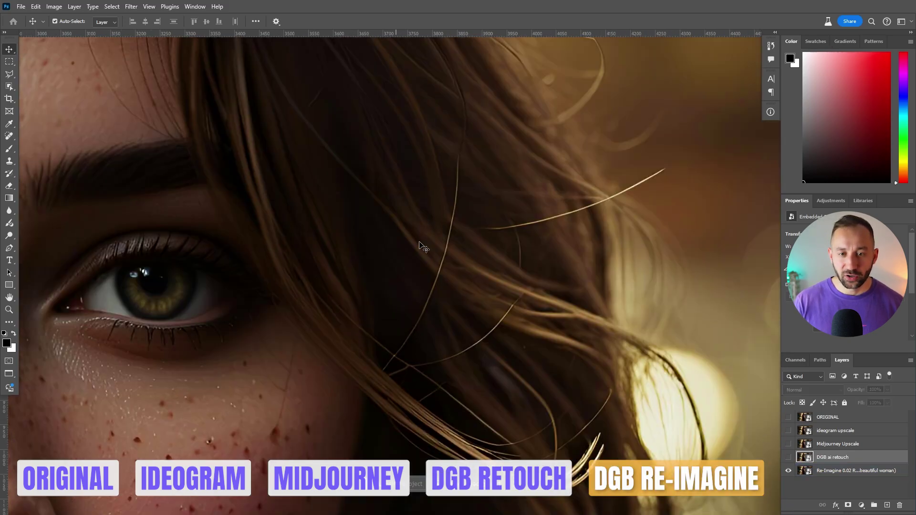
Bring the nose and lips into close view and select the Re-Imagine 0.02 layer
scroll(584, 284, down, 5)
scroll(268, 196, up, 5)
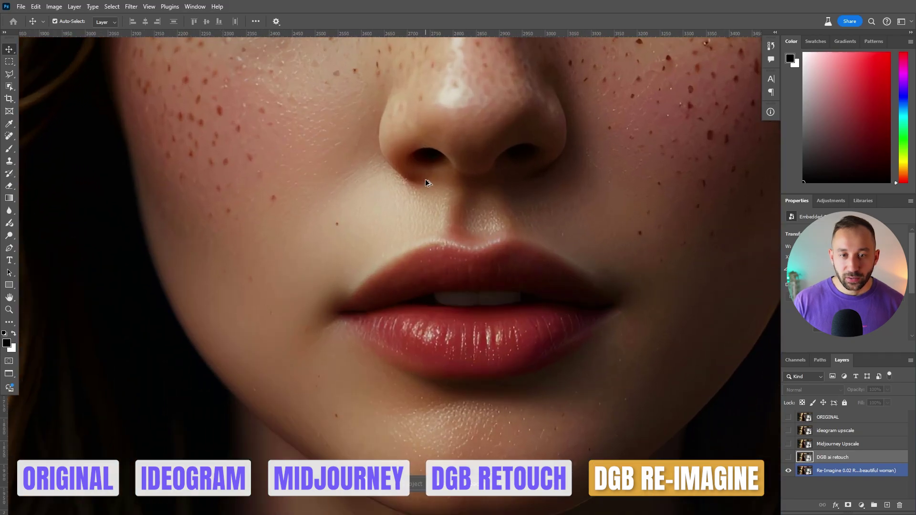
drag(425, 129, 415, 154)
scroll(413, 154, down, 1)
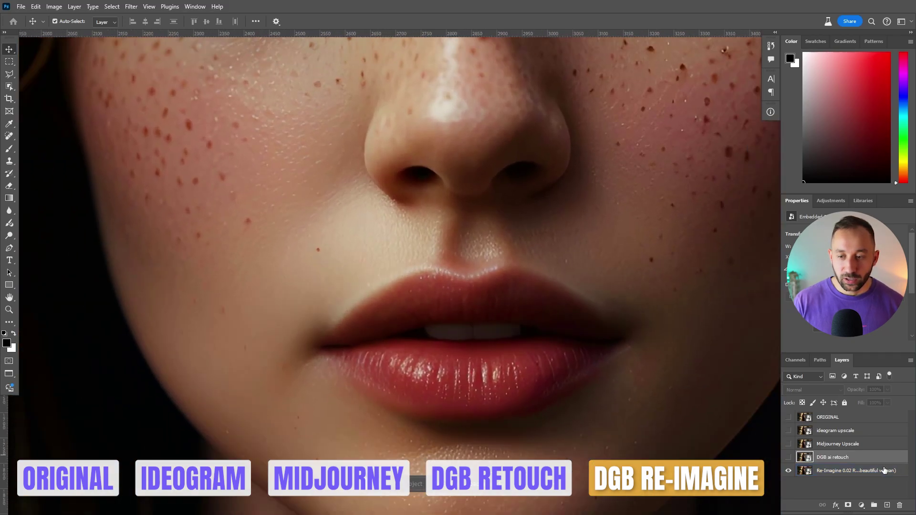
click(841, 472)
Compare the lips, nose and cheeks with the Midjourney Upscale by repeatedly showing and hiding it, leaving that layer hidden
click(789, 445)
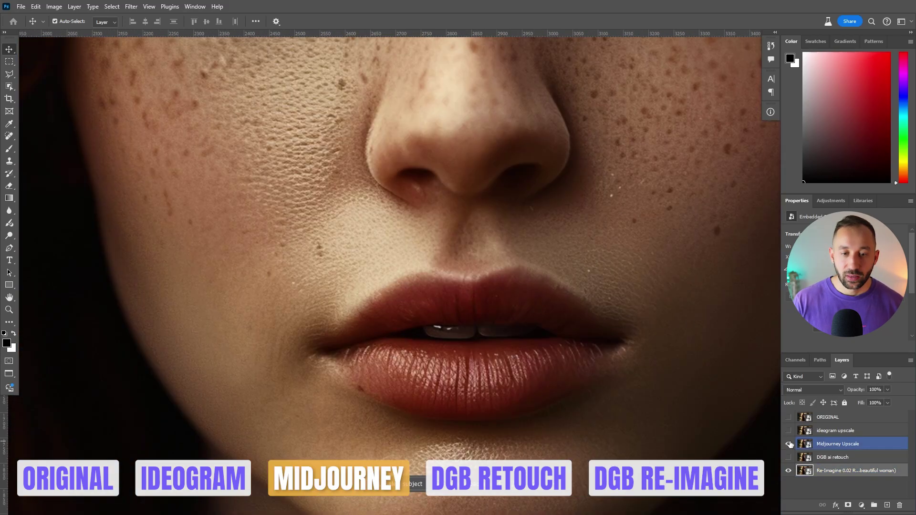
click(789, 444)
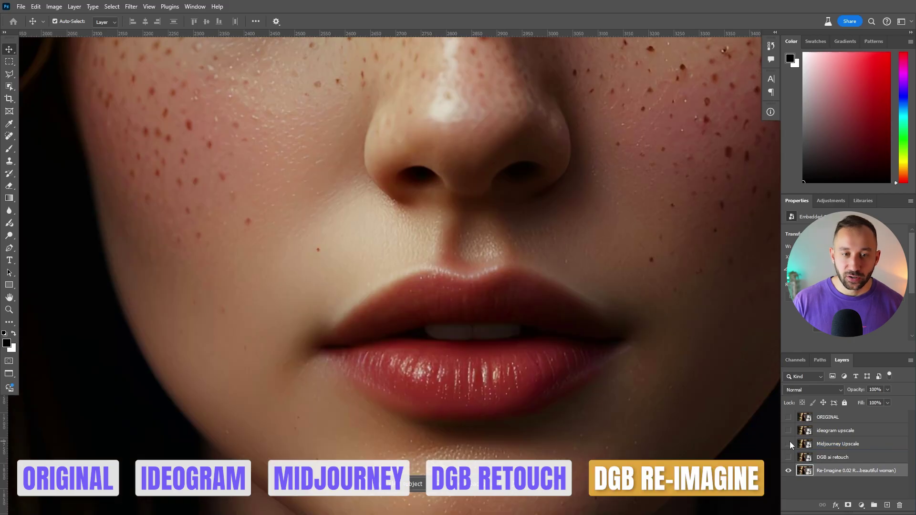
click(789, 445)
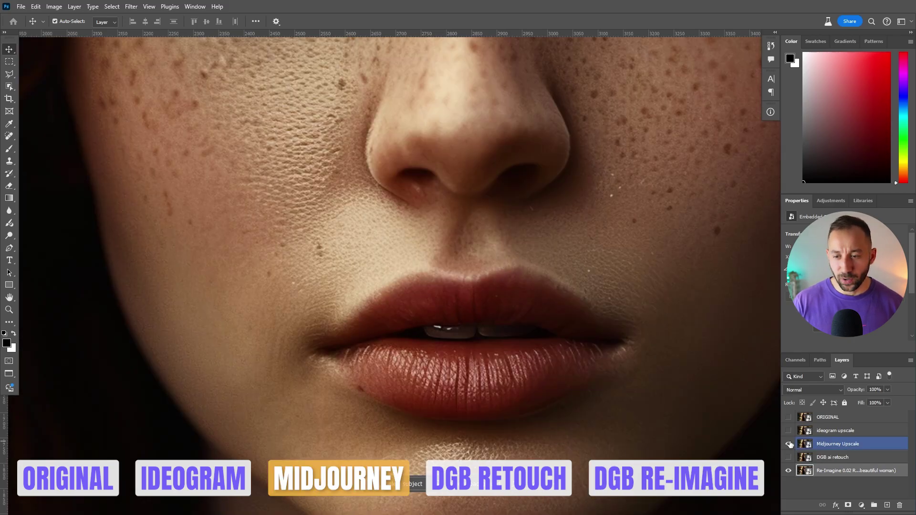
click(789, 444)
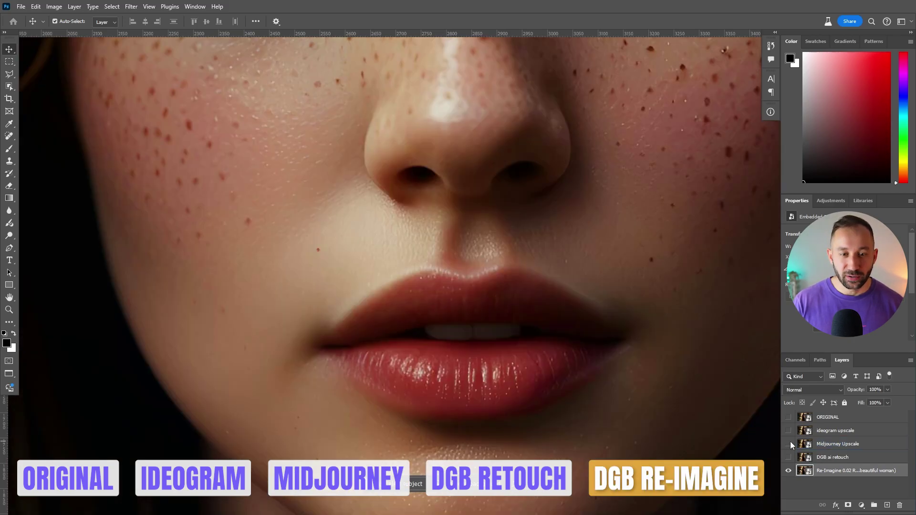
click(789, 444)
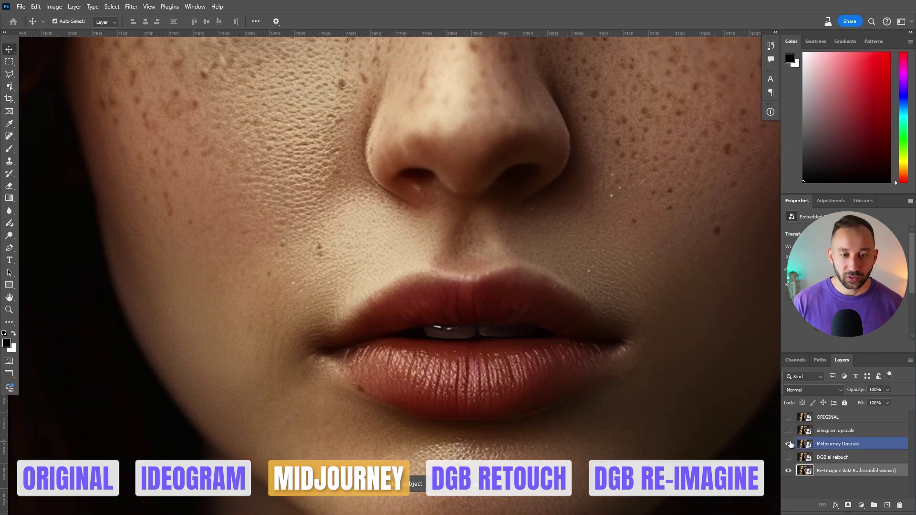
click(789, 445)
Inspect the skin texture around the mouth corner up close and compare it with the Midjourney Upscale
scroll(308, 278, up, 5)
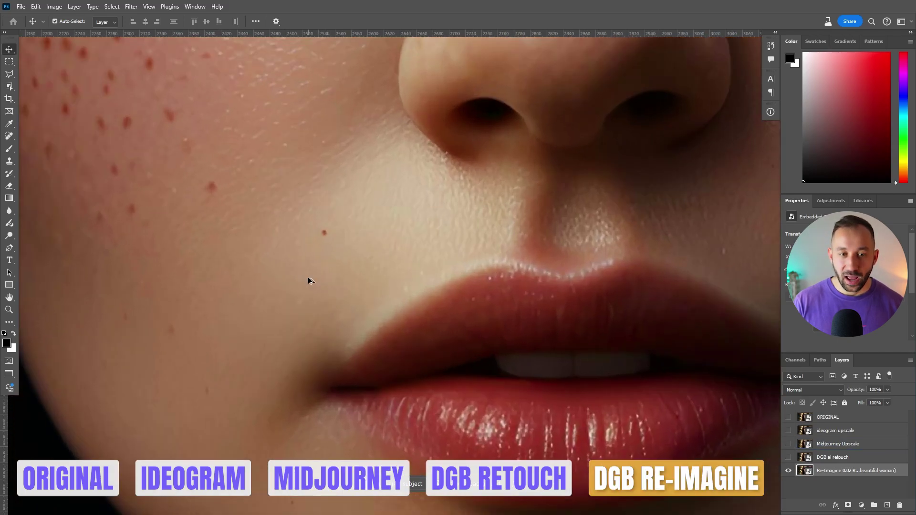
scroll(308, 278, down, 1)
scroll(308, 279, up, 2)
scroll(230, 293, up, 3)
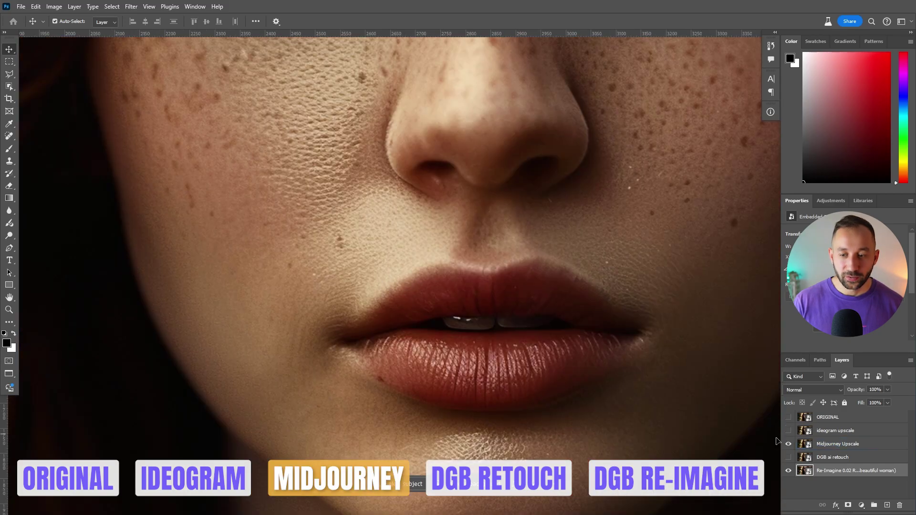
click(792, 444)
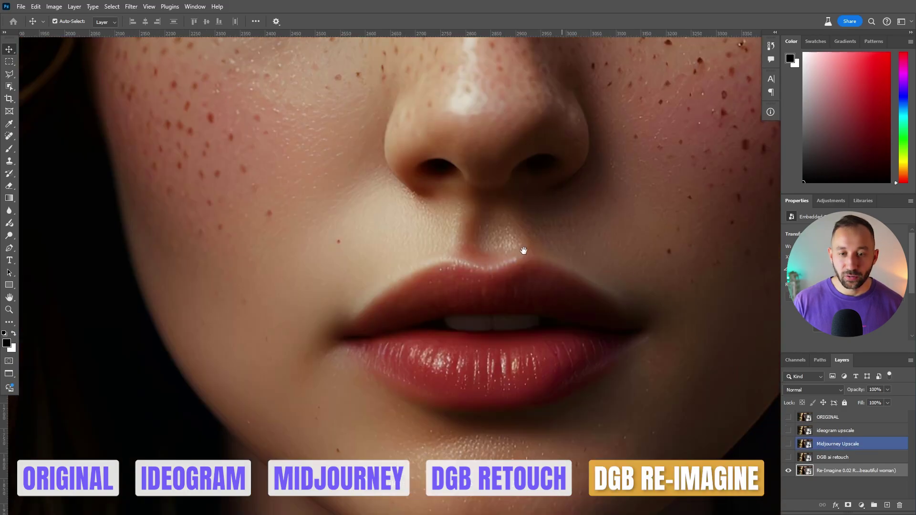
Compare the whole portrait in the Re-Imagine 0.02 version with the ORIGINAL layer, leaving the ORIGINAL hidden
scroll(521, 253, down, 6)
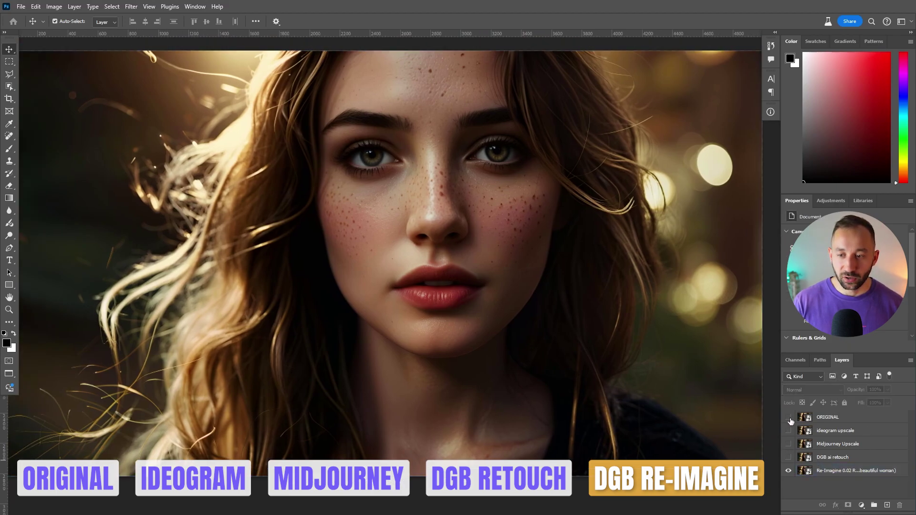
click(788, 418)
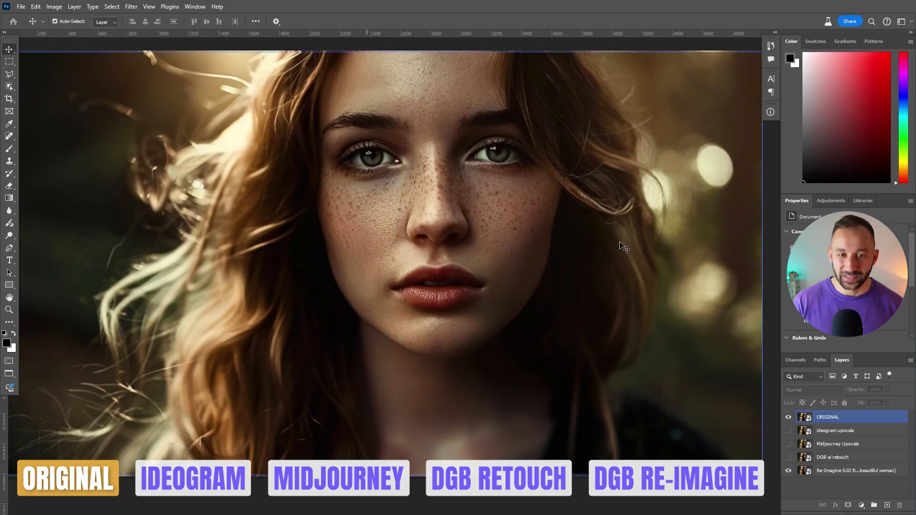
click(789, 418)
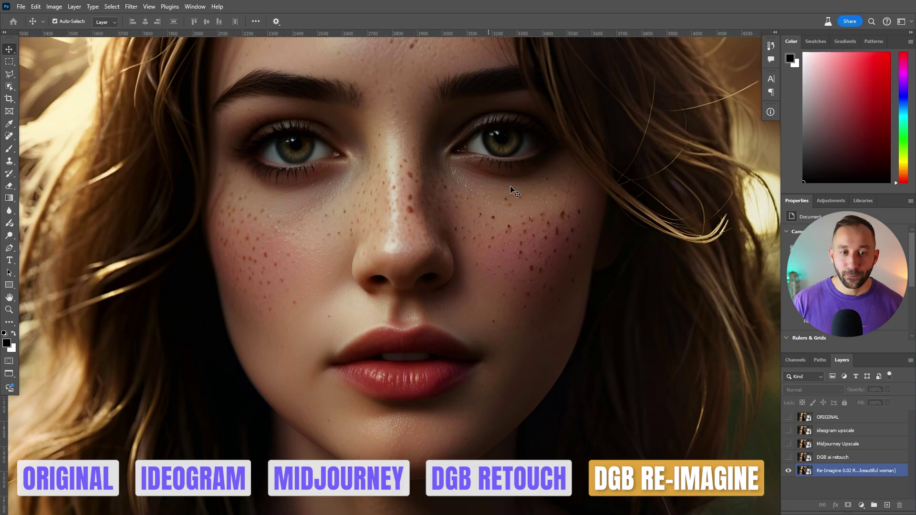
Compare the full face in the Re-Imagine 0.02 version with the Midjourney Upscale, DGB ai retouch and ideogram upscale, showing each alone above it
drag(582, 194, 577, 230)
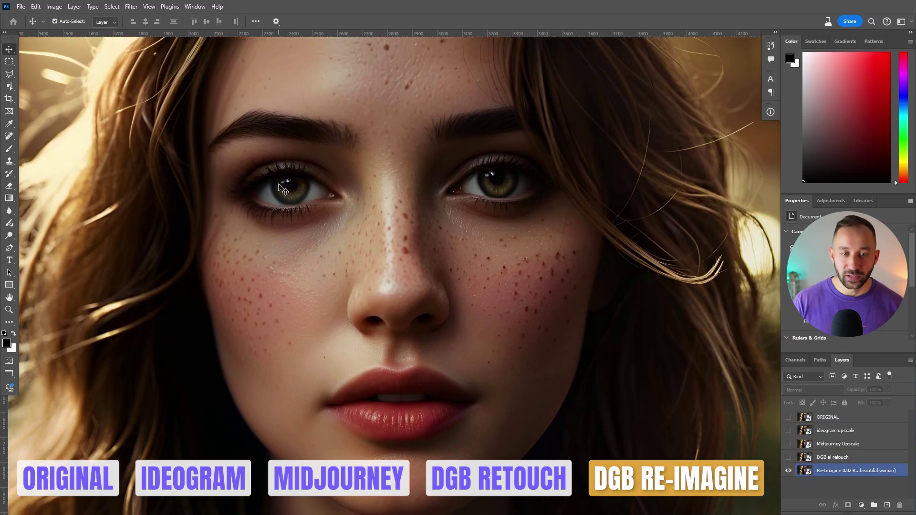
scroll(281, 187, up, 2)
drag(620, 186, 590, 202)
scroll(300, 213, down, 1)
drag(528, 259, 546, 232)
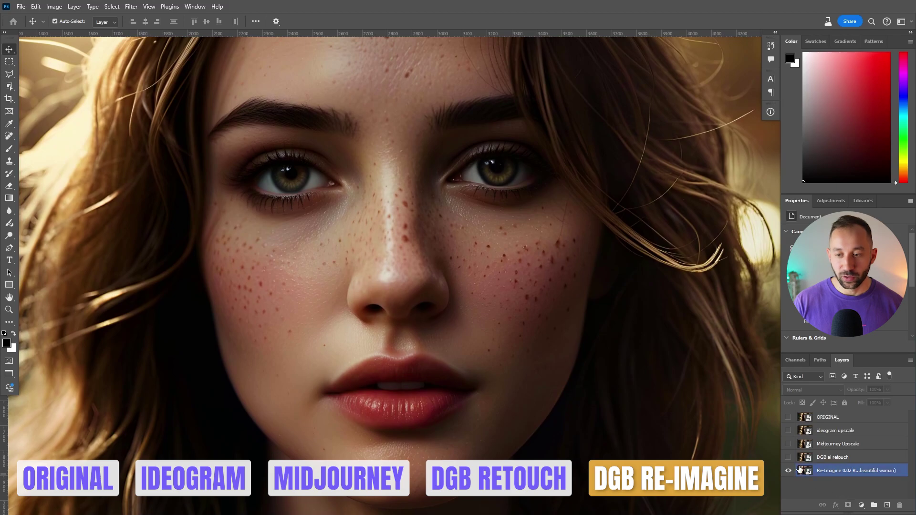
click(788, 443)
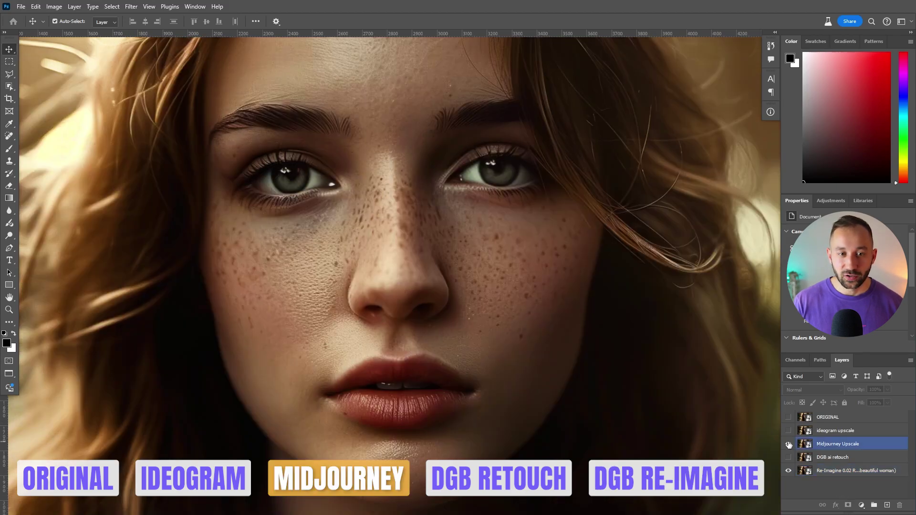
click(789, 443)
click(788, 457)
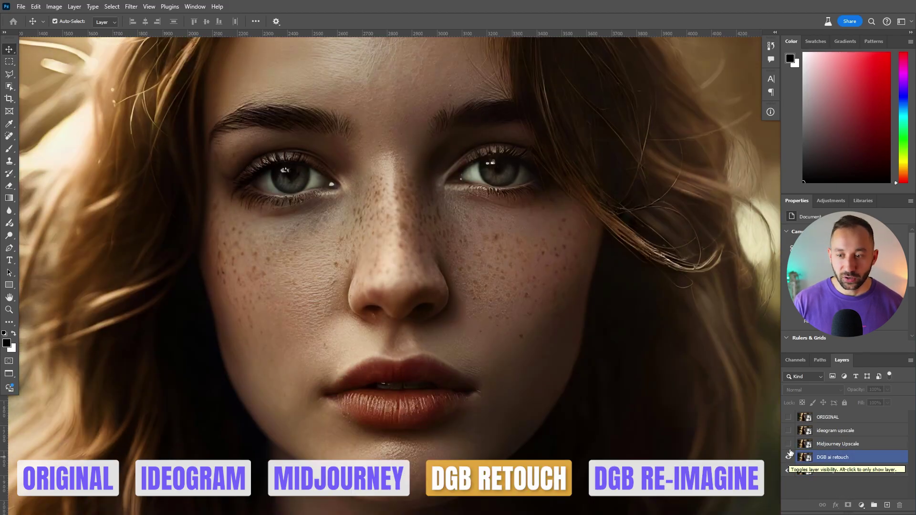
click(789, 430)
click(789, 458)
click(788, 432)
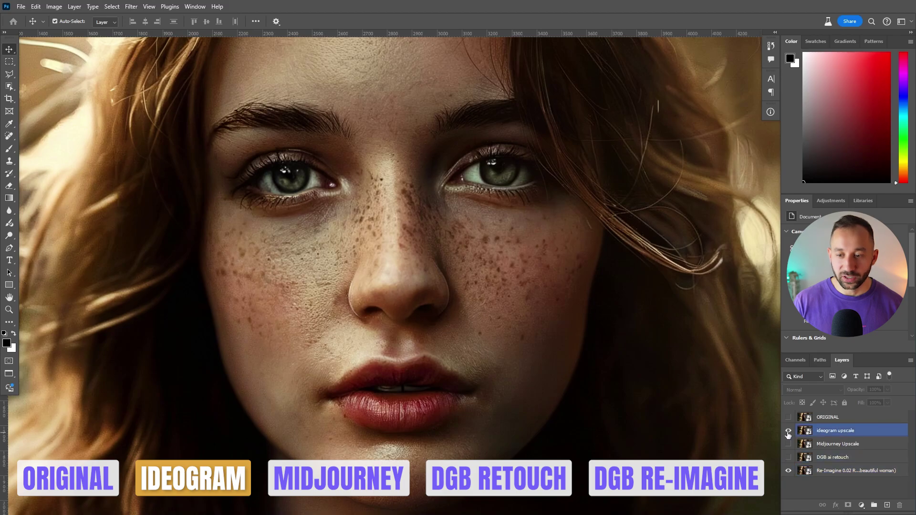
Hide the ideogram upscale layer so that only the Re-Imagine 0.02 version of the portrait is shown
click(789, 432)
click(823, 472)
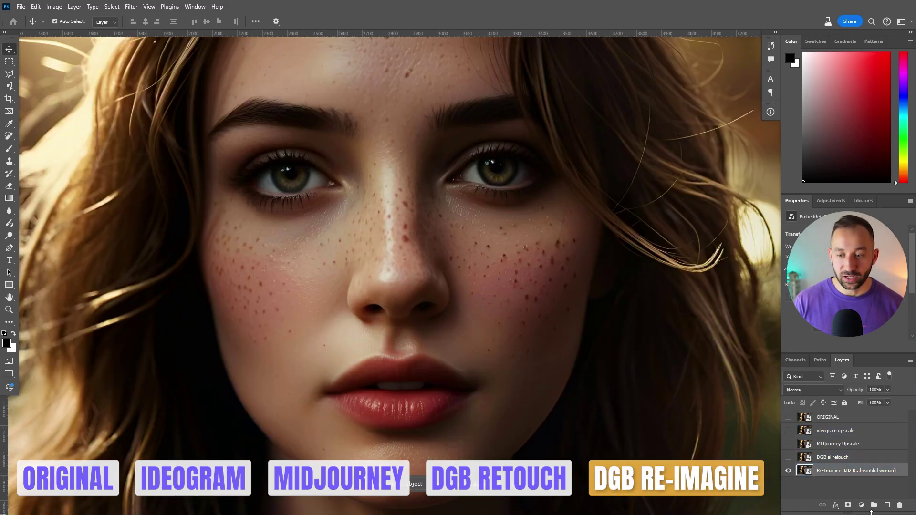
scroll(577, 308, down, 2)
click(462, 62)
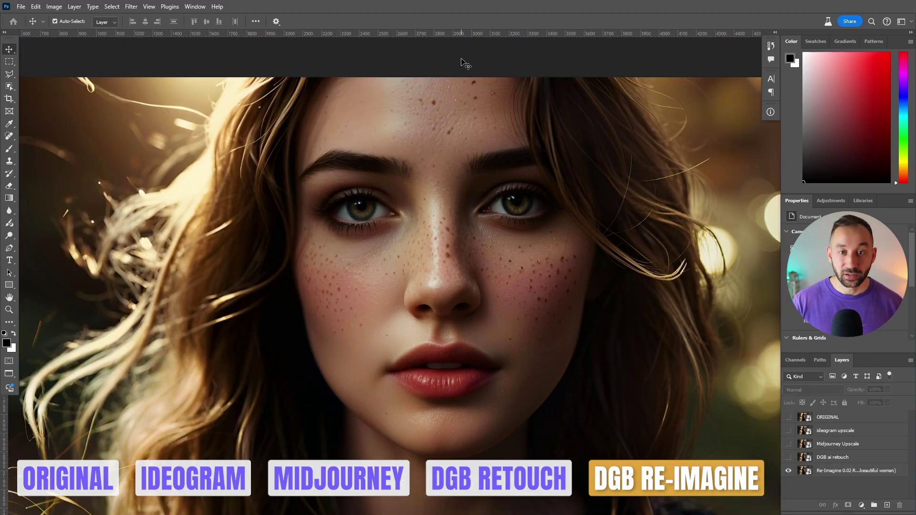
Examine the eyes, freckles and cheeks of the Re-Imagine 0.02 version up close, as well as the whole portrait with hair and background
scroll(516, 329, up, 3)
click(547, 204)
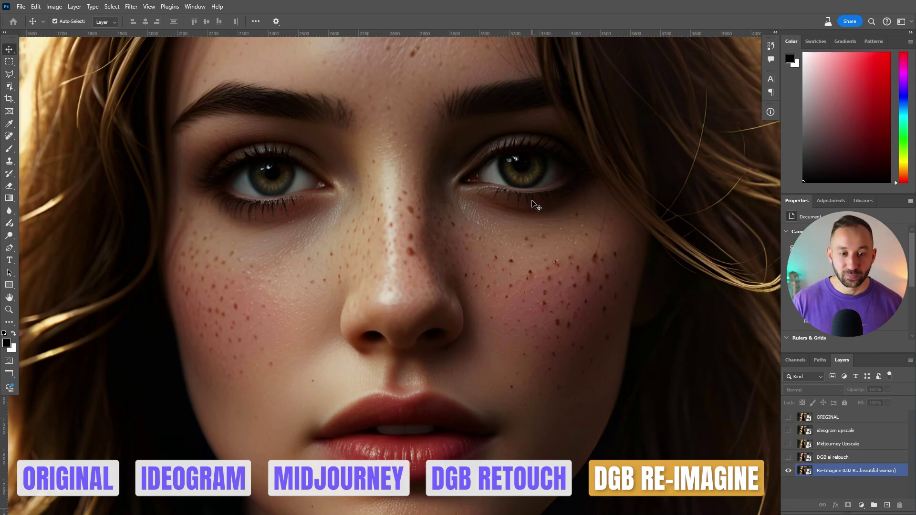
drag(573, 386, 565, 364)
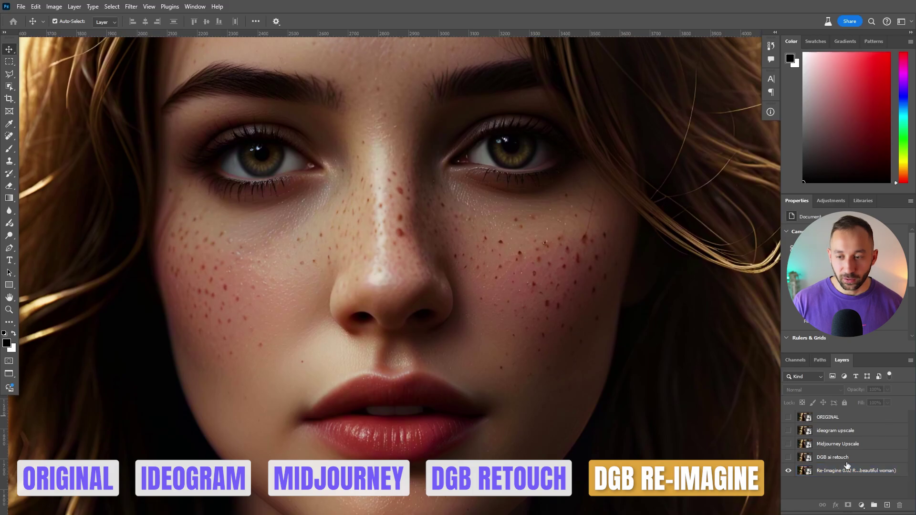
click(659, 411)
scroll(487, 326, down, 2)
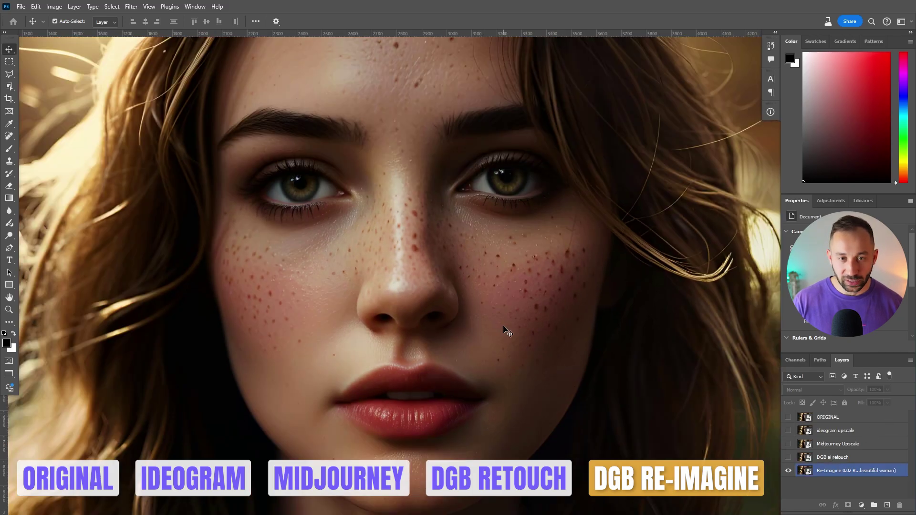
scroll(503, 326, down, 2)
drag(605, 352, 557, 279)
scroll(561, 282, down, 1)
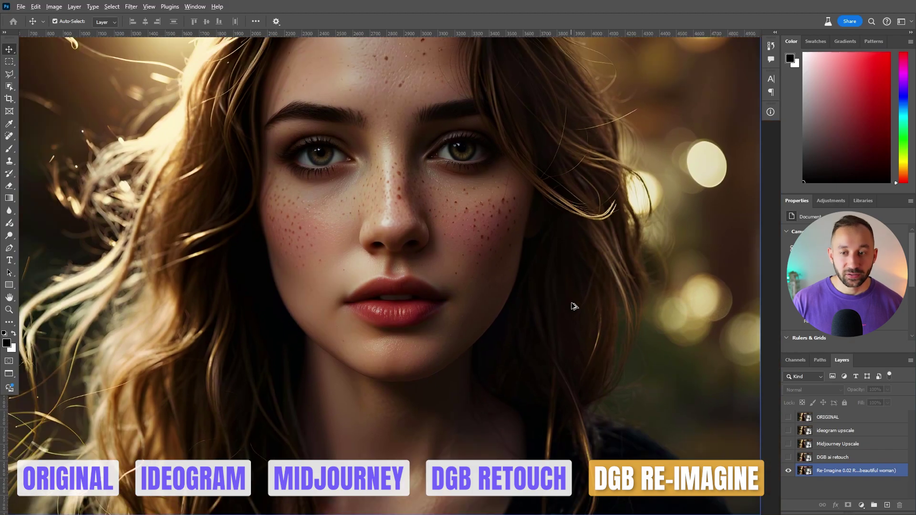
scroll(572, 306, down, 1)
drag(472, 257, 482, 252)
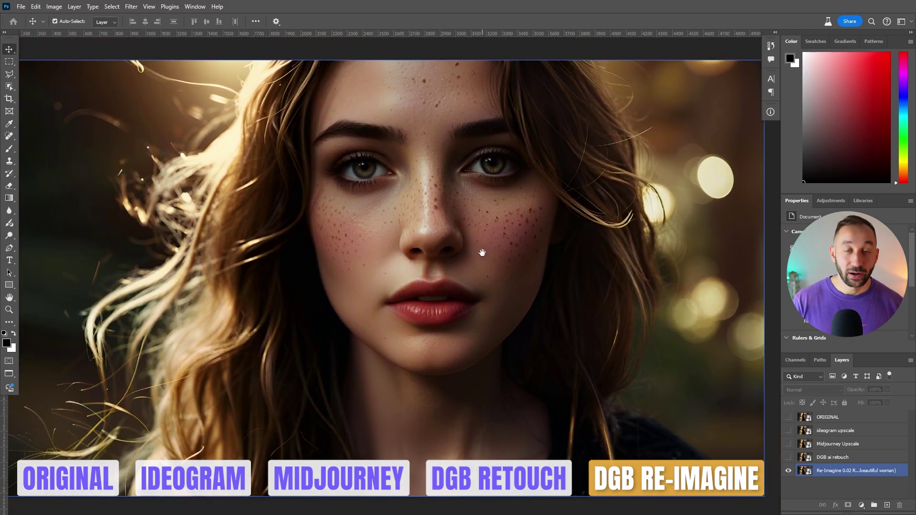